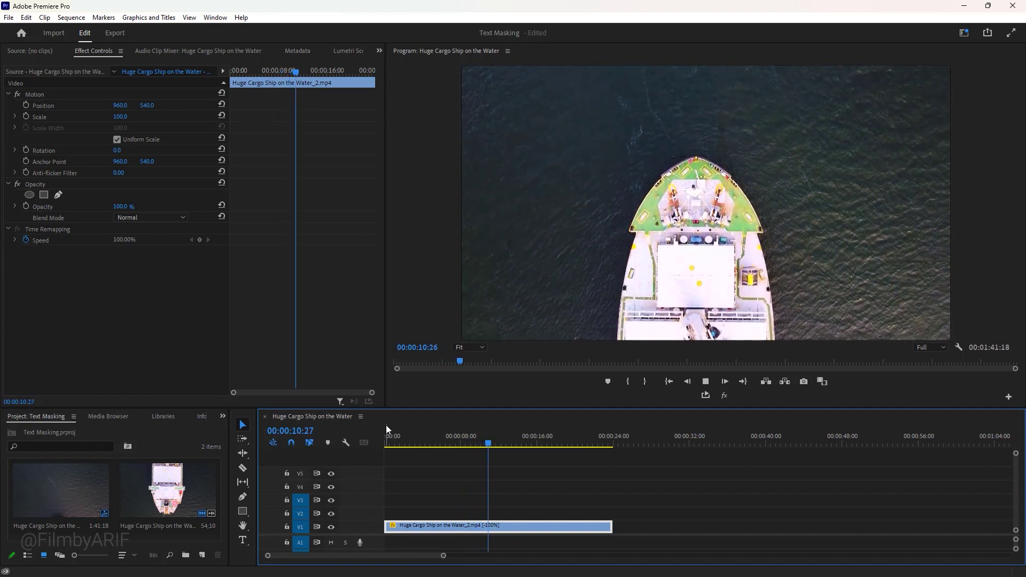
# At about 00:00:04:20, add a 'TITANIC' text layer over the ocean and select all its text.
pyautogui.moveTo(459, 441); pyautogui.dragTo(429, 442)
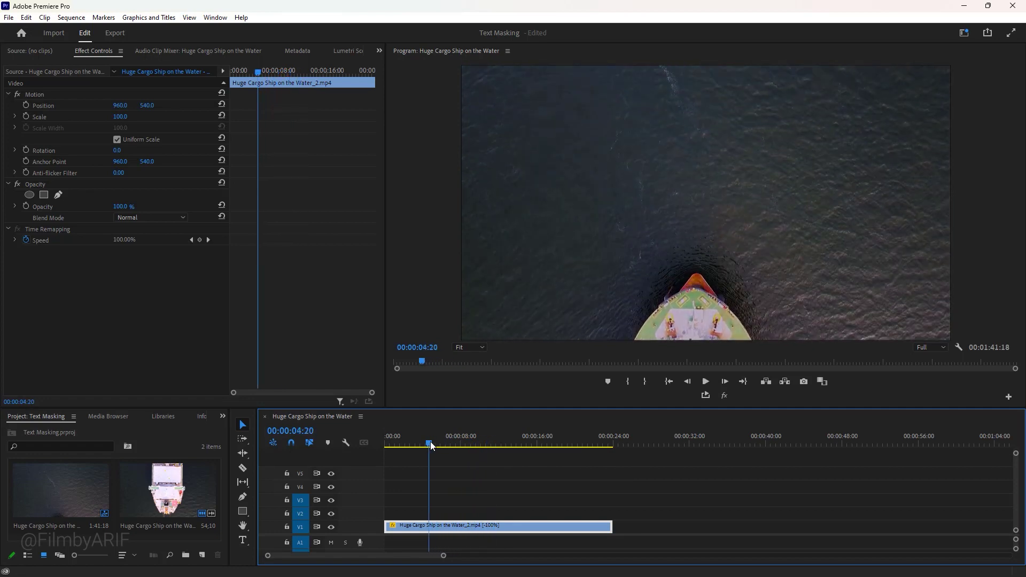
pyautogui.click(243, 541)
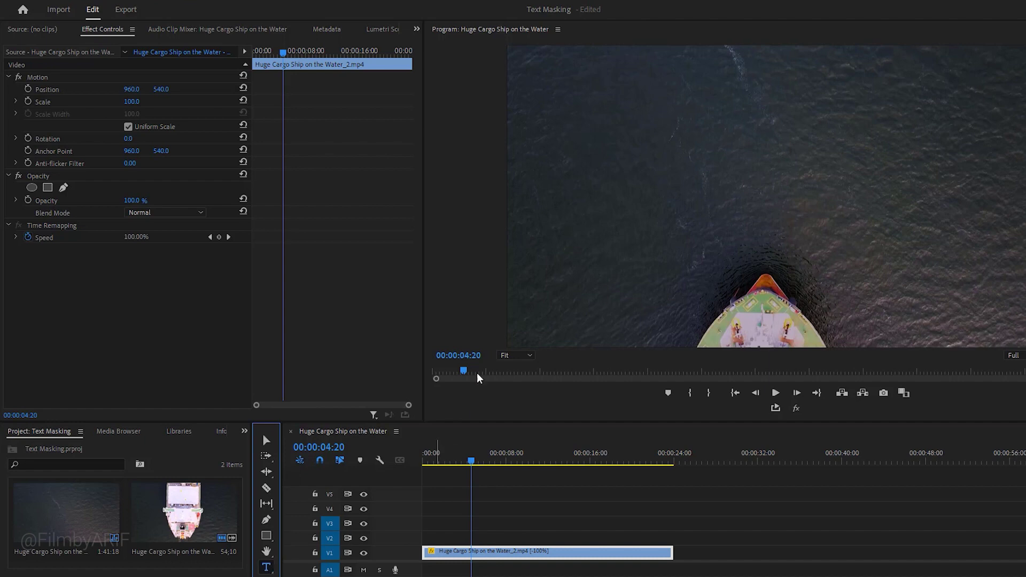
pyautogui.click(588, 187)
pyautogui.write('TIT')
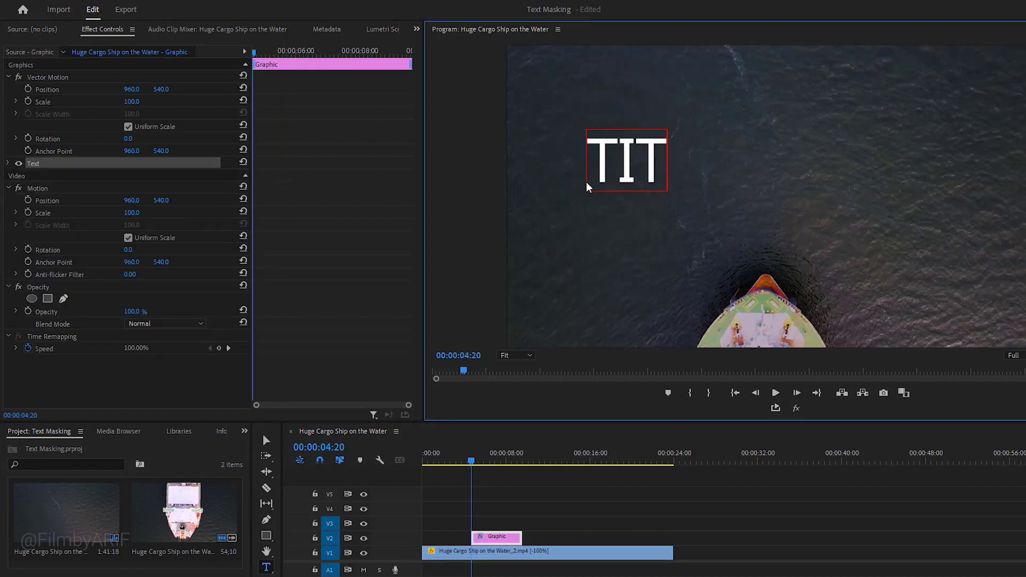
pyautogui.write('ANIC')
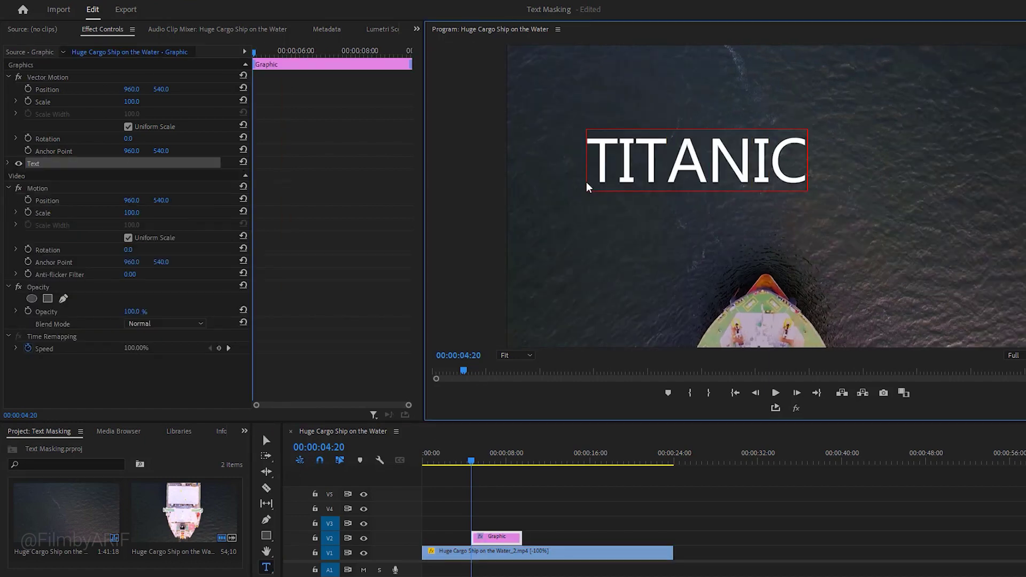
pyautogui.hotkey('ctrl', 'a')
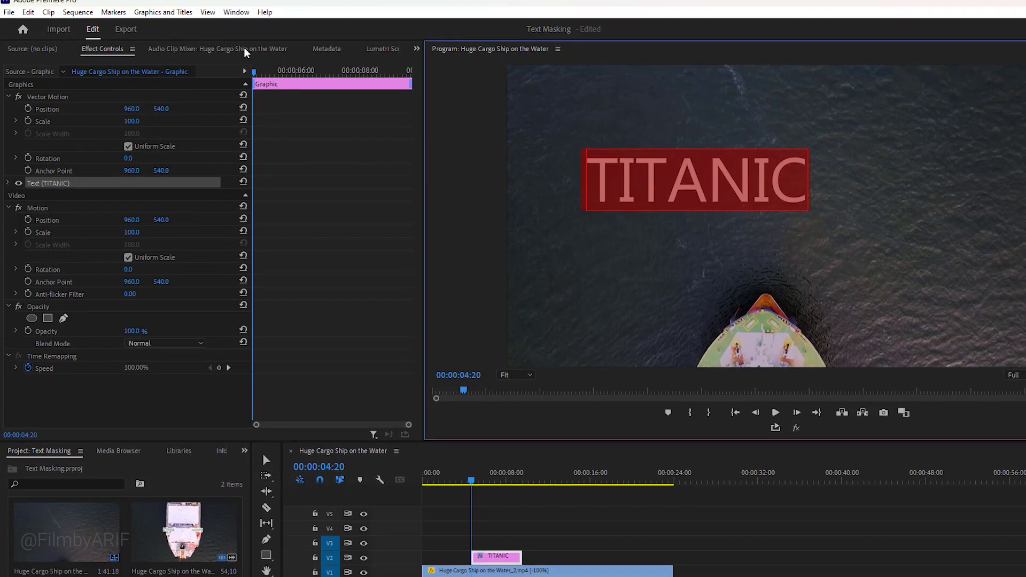
pyautogui.click(235, 18)
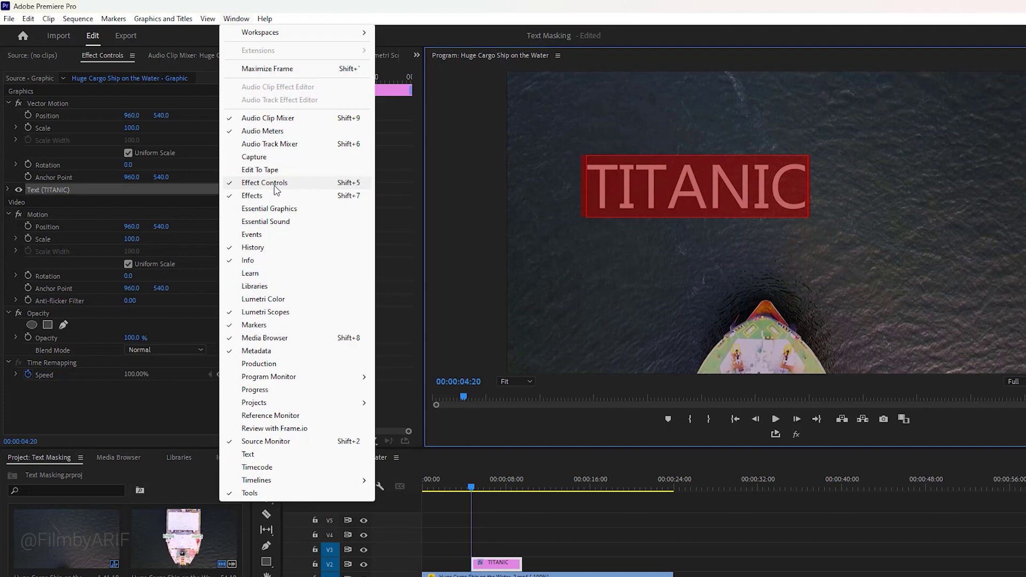
# In Essential Graphics, change the title's font to Franklin Gothic Heavy.
pyautogui.click(208, 192)
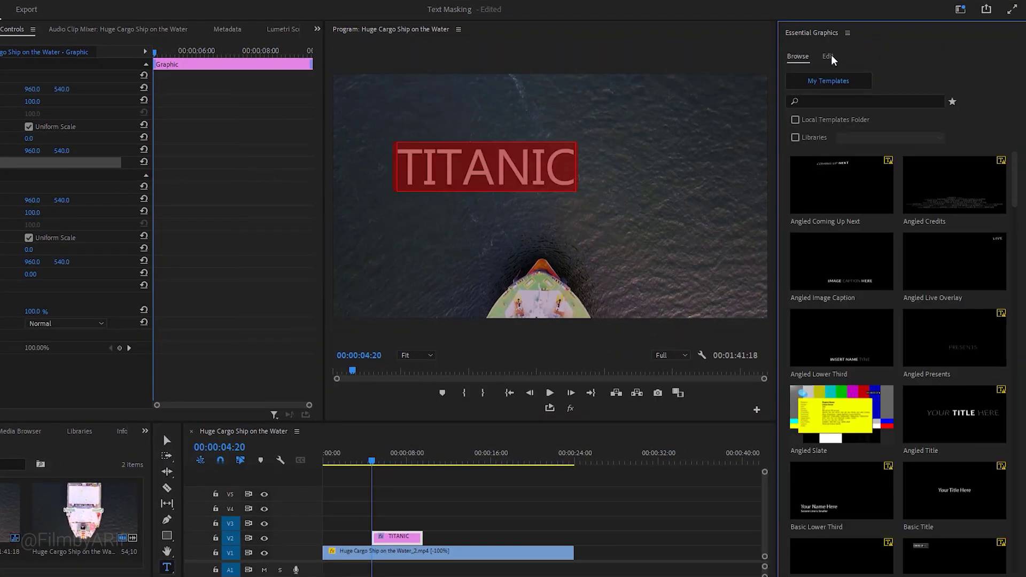
pyautogui.click(828, 57)
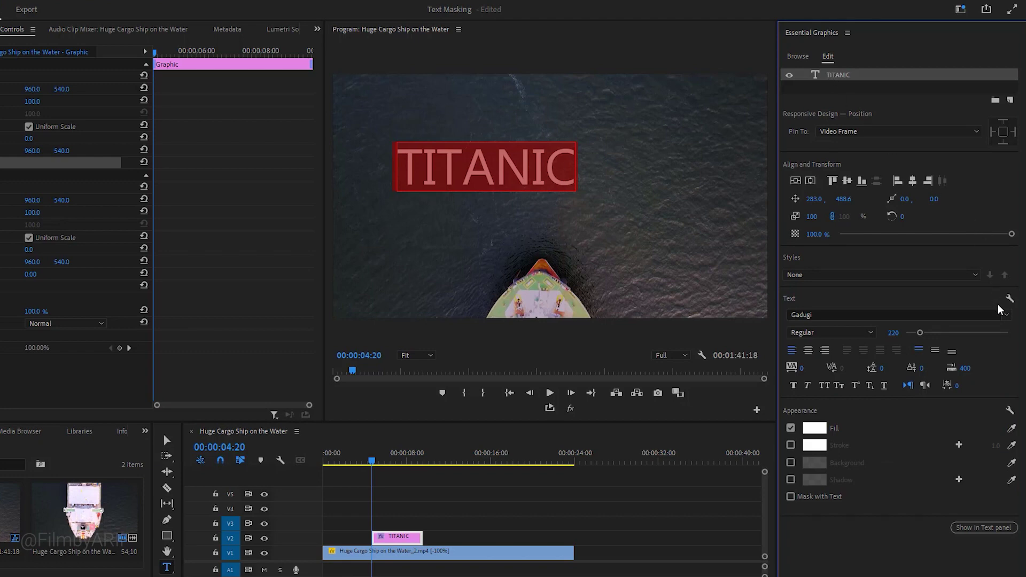
pyautogui.click(1006, 315)
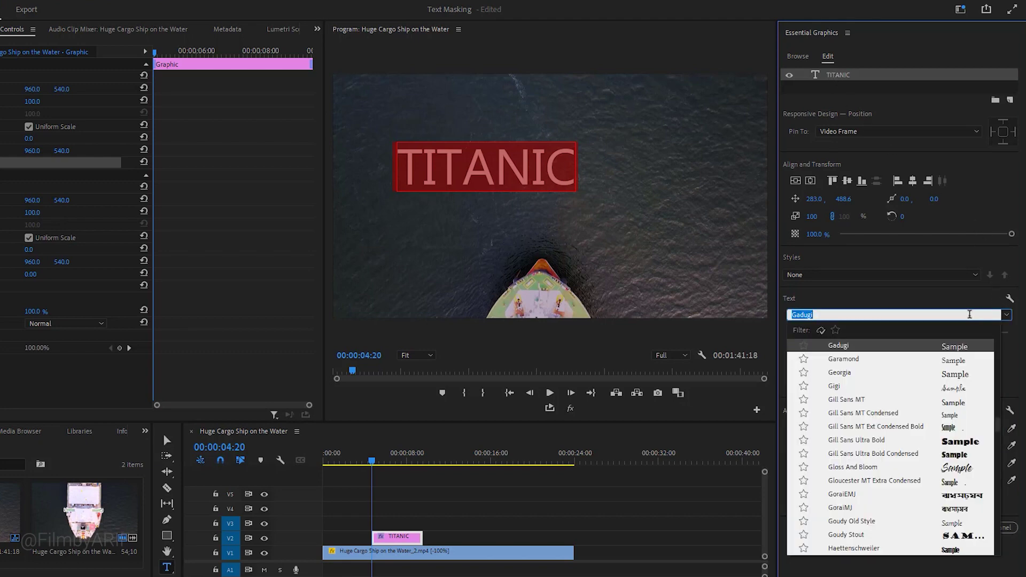
pyautogui.write('franklin')
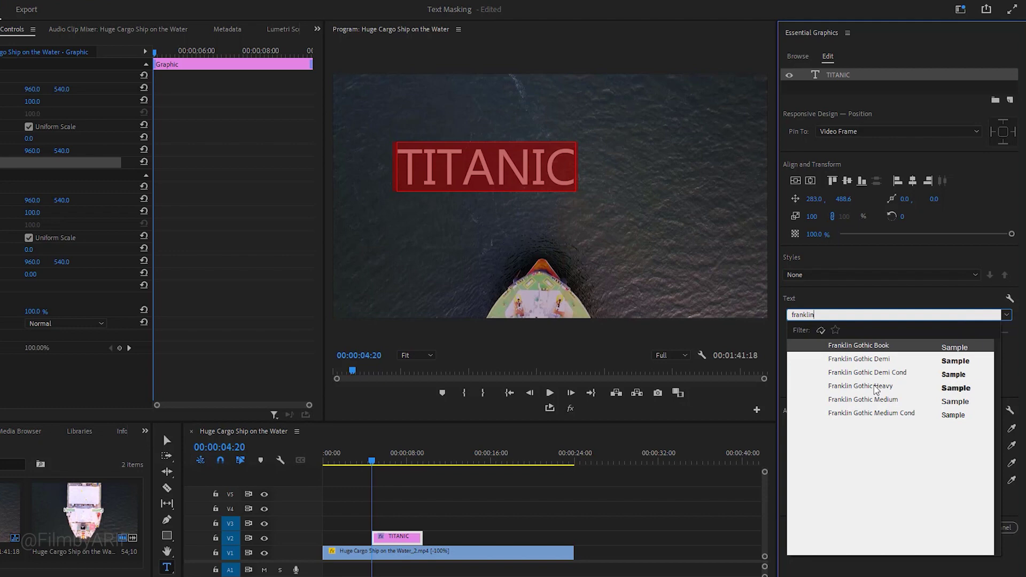
pyautogui.click(881, 386)
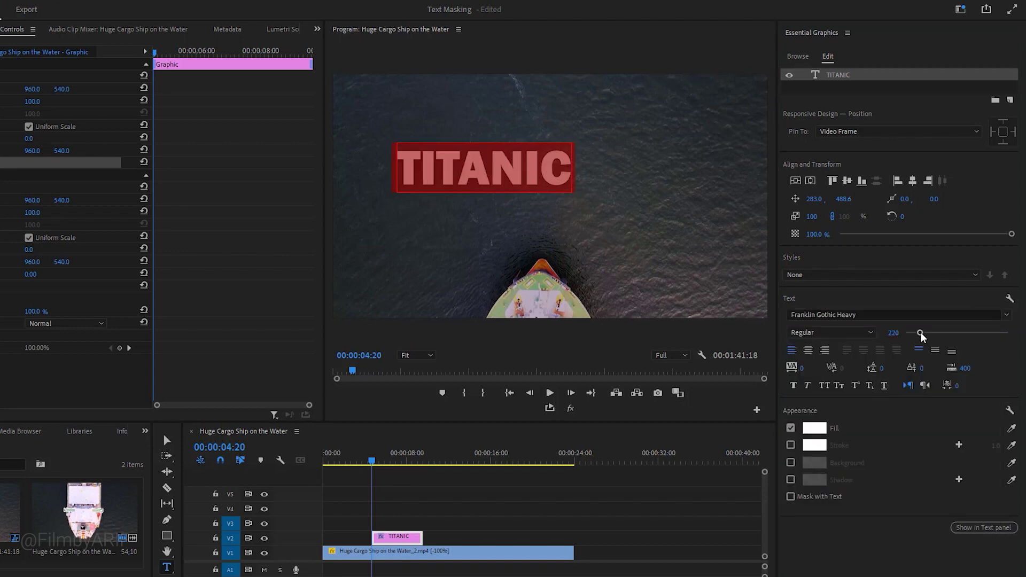
# Set the font size to 400 and centre the title vertically and horizontally.
pyautogui.moveTo(923, 336); pyautogui.dragTo(934, 335)
pyautogui.click(892, 332)
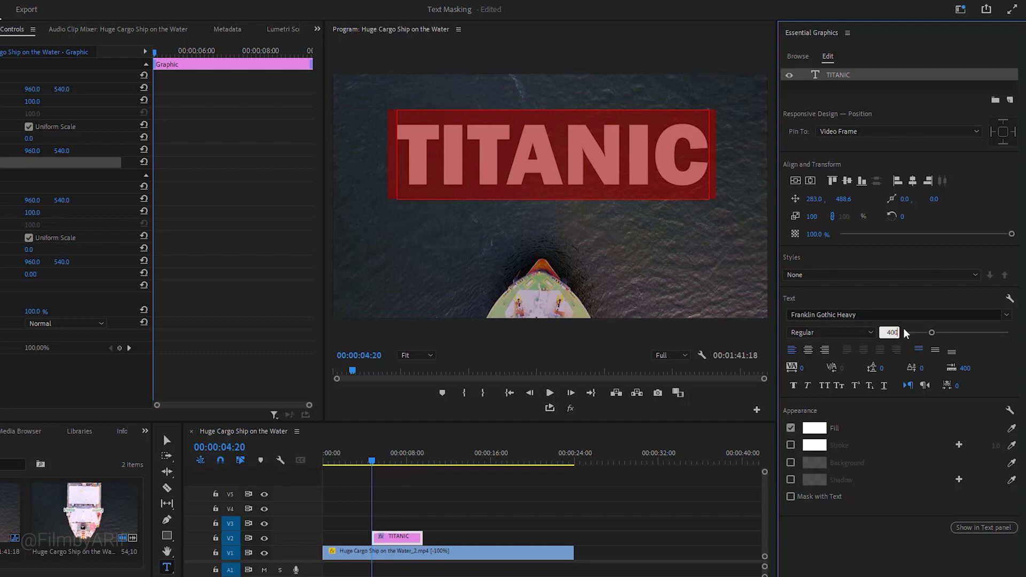
pyautogui.press('Return')
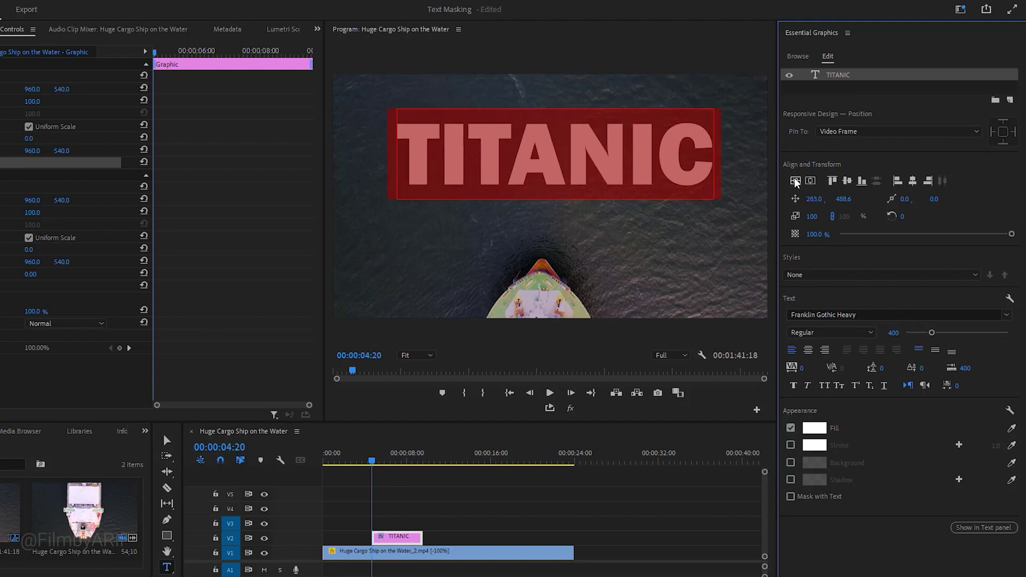
pyautogui.click(795, 180)
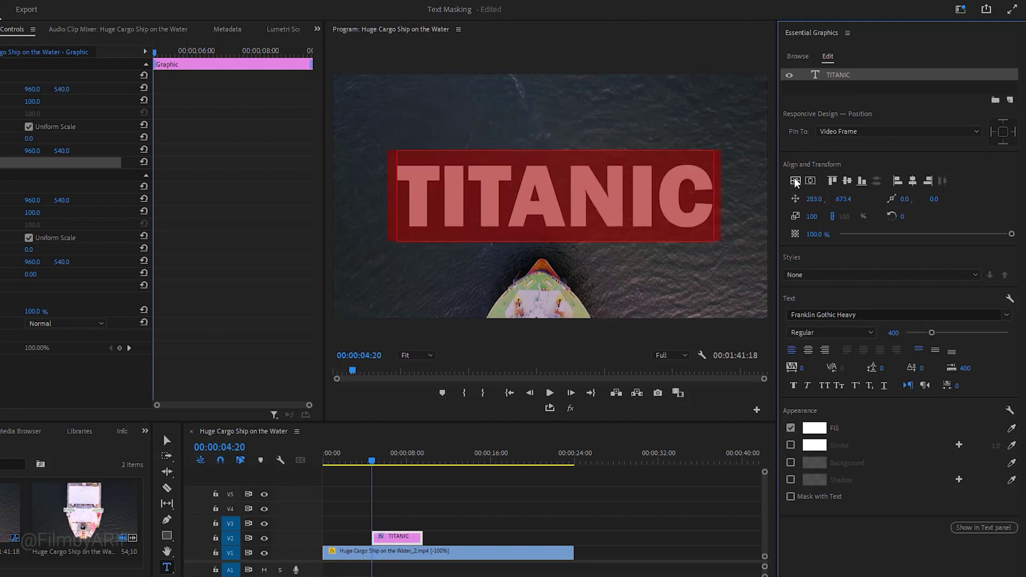
pyautogui.click(811, 181)
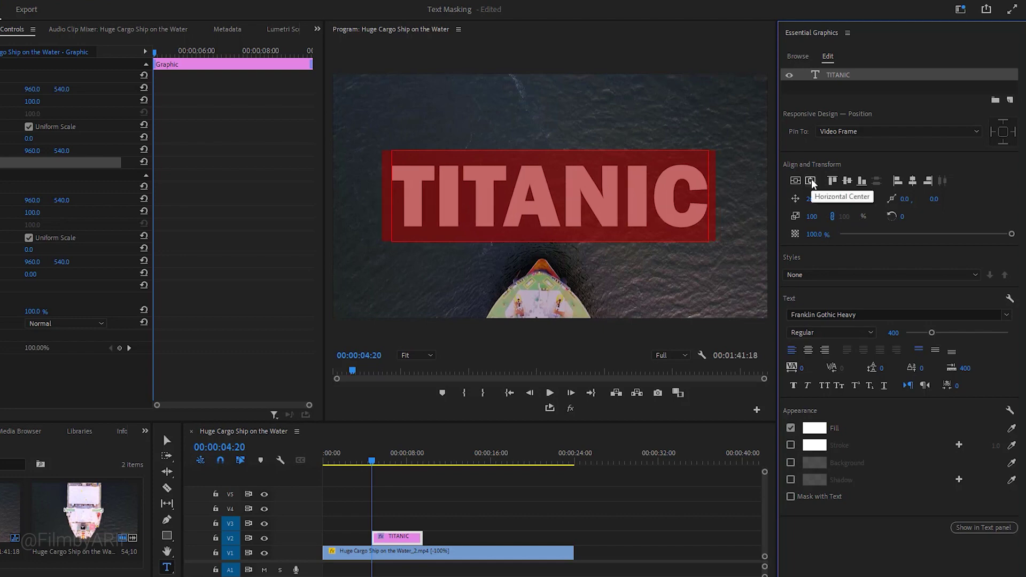
pyautogui.rightClick(798, 33)
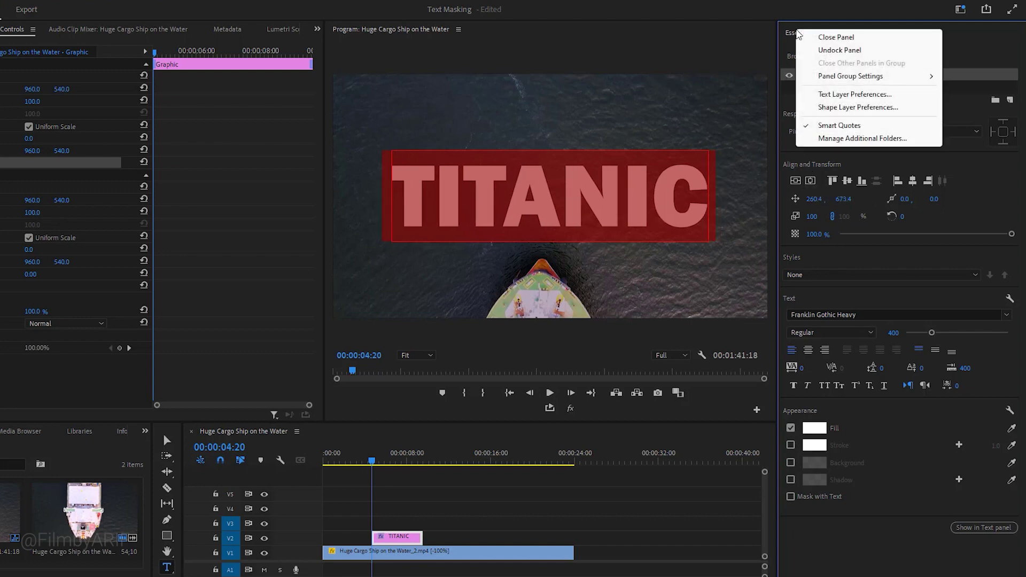
# Stretch the TITANIC clip from the sequence start to 00:00:24:00 and set its blend mode to Soft Light.
pyautogui.click(822, 37)
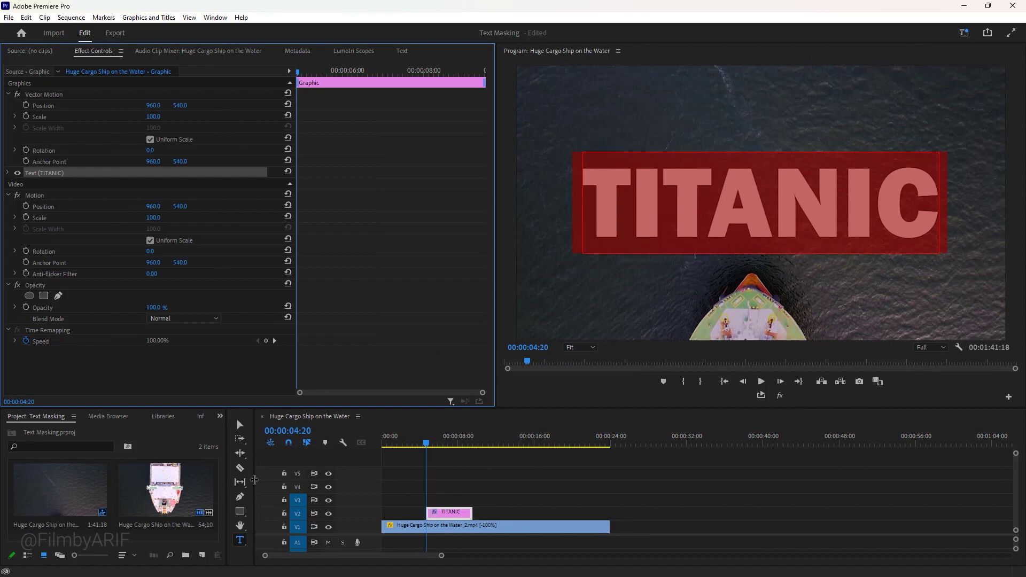
pyautogui.moveTo(496, 246); pyautogui.dragTo(399, 251)
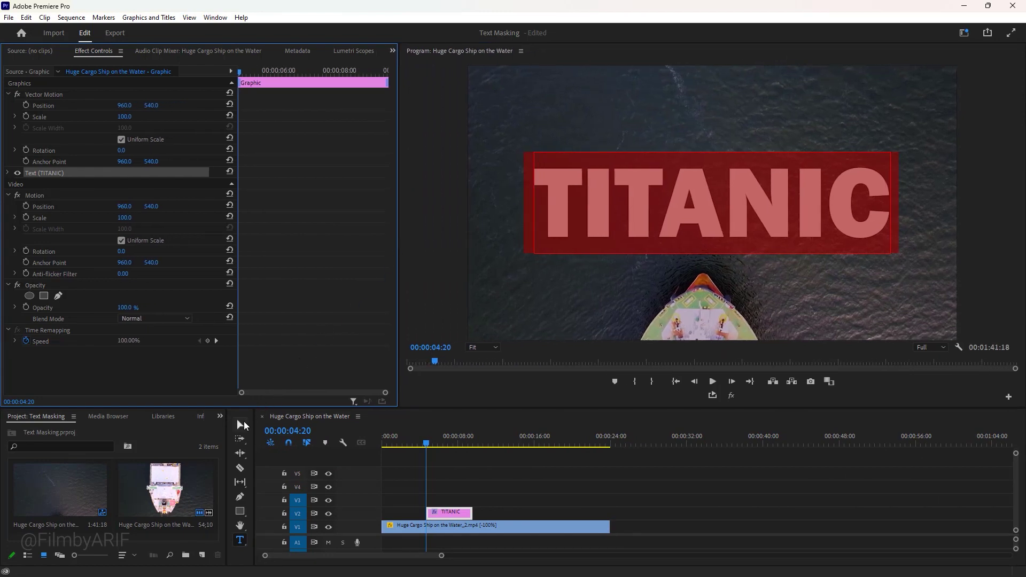
pyautogui.click(241, 424)
pyautogui.click(428, 511)
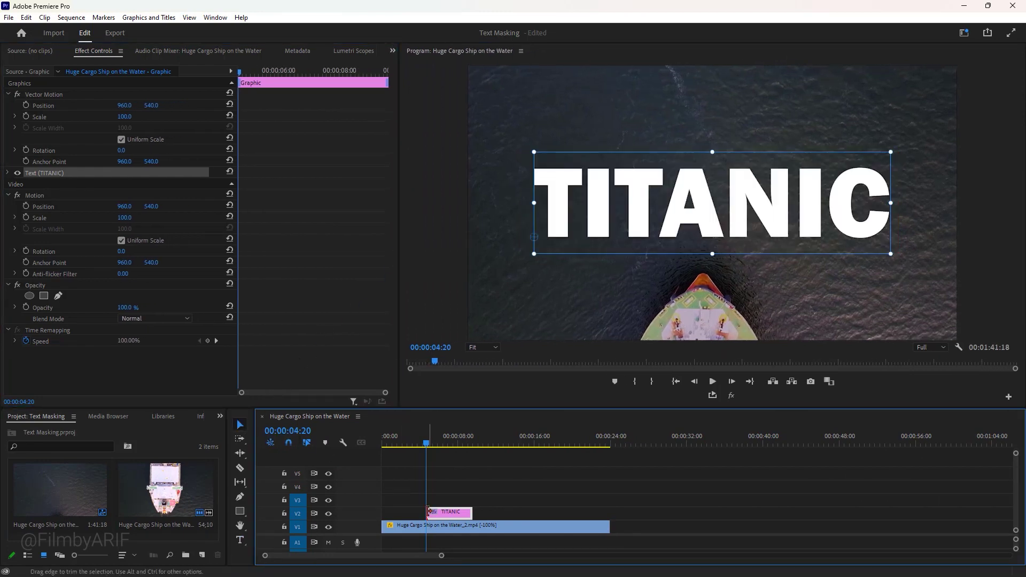
pyautogui.moveTo(428, 512); pyautogui.dragTo(383, 511)
pyautogui.moveTo(472, 511); pyautogui.dragTo(605, 511)
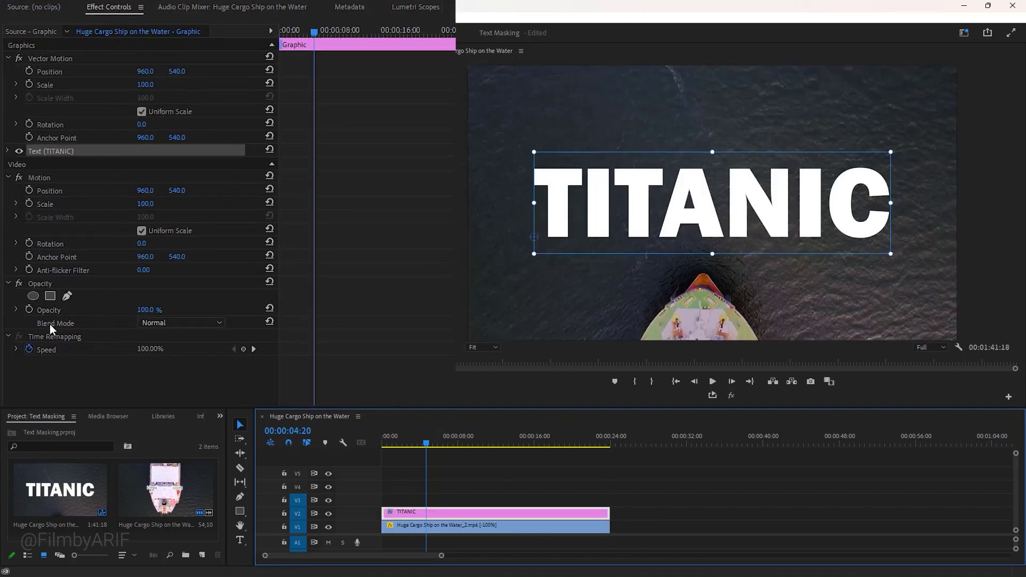
pyautogui.click(213, 322)
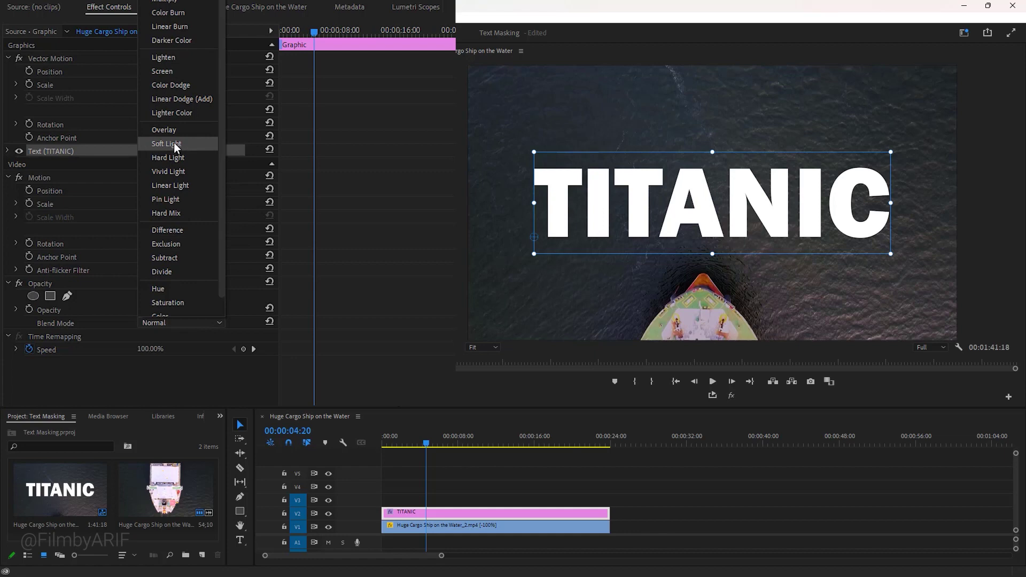
pyautogui.click(166, 144)
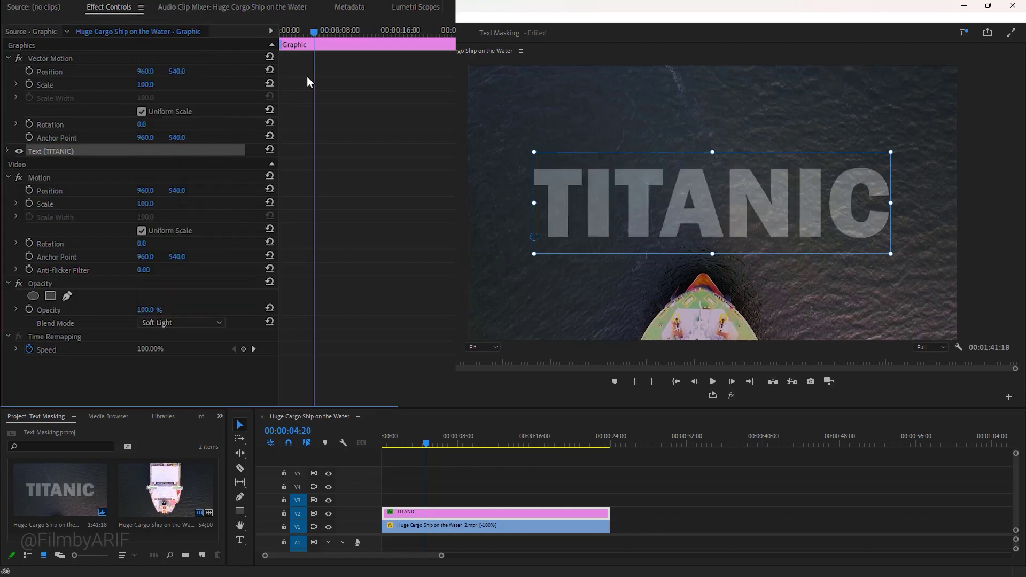
# Keyframe the text's Position from Y 840 at the first frame up to about Y 530 near the clip end.
pyautogui.moveTo(315, 31); pyautogui.dragTo(277, 33)
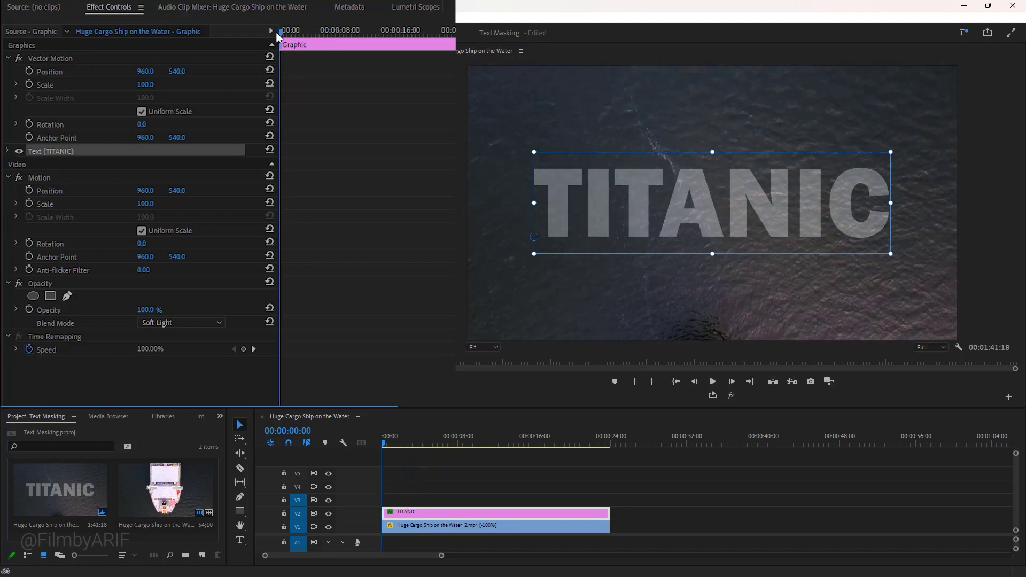
pyautogui.click(30, 70)
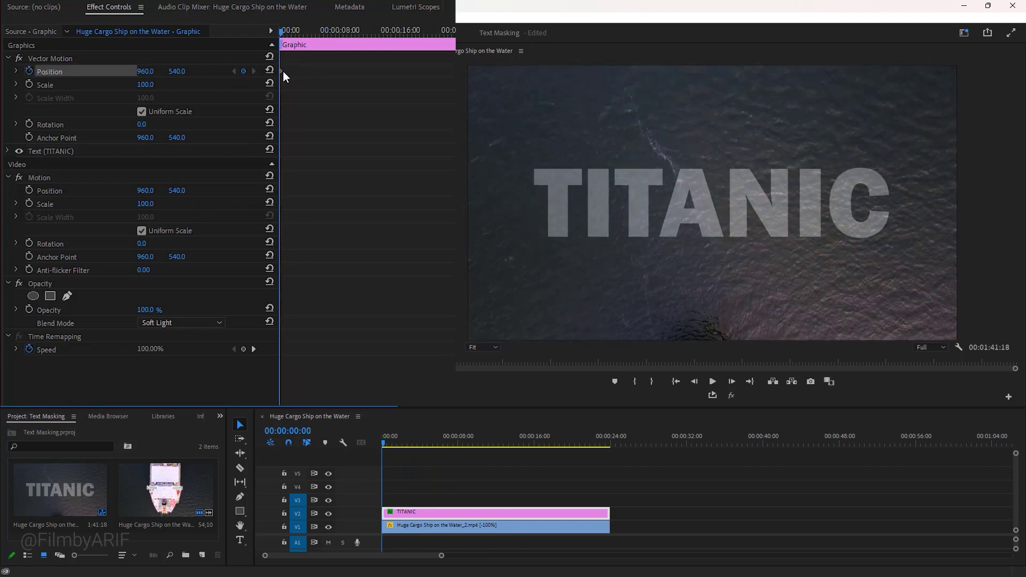
pyautogui.moveTo(175, 73); pyautogui.dragTo(337, 74)
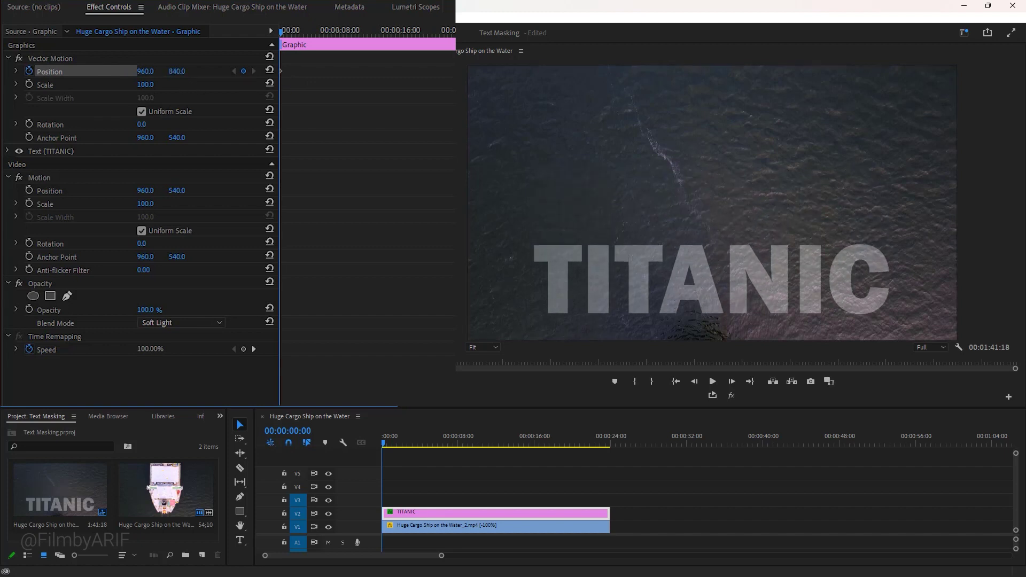
pyautogui.moveTo(291, 33); pyautogui.dragTo(454, 44)
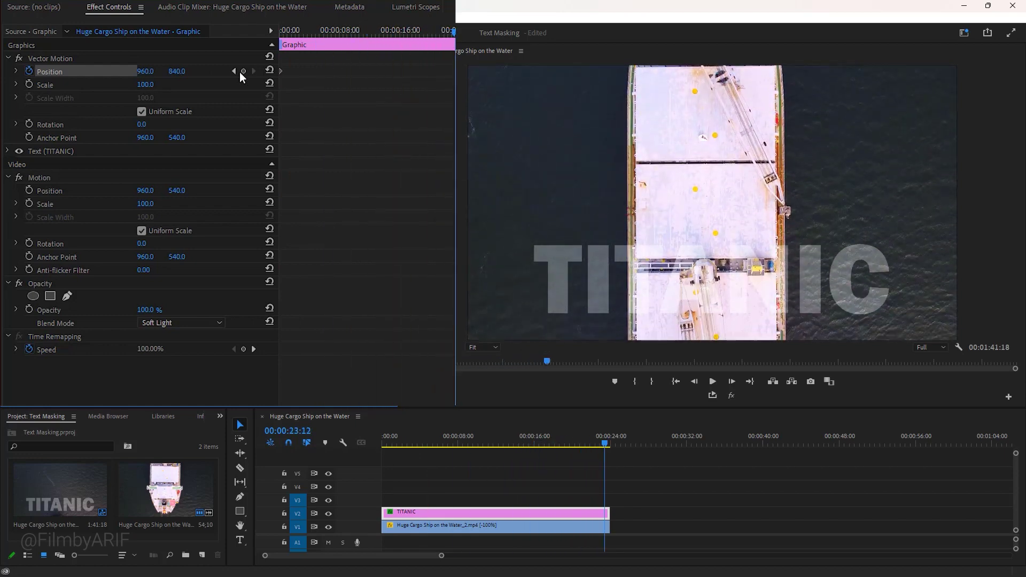
pyautogui.moveTo(180, 77); pyautogui.dragTo(37, 77)
pyautogui.moveTo(453, 33); pyautogui.dragTo(282, 35)
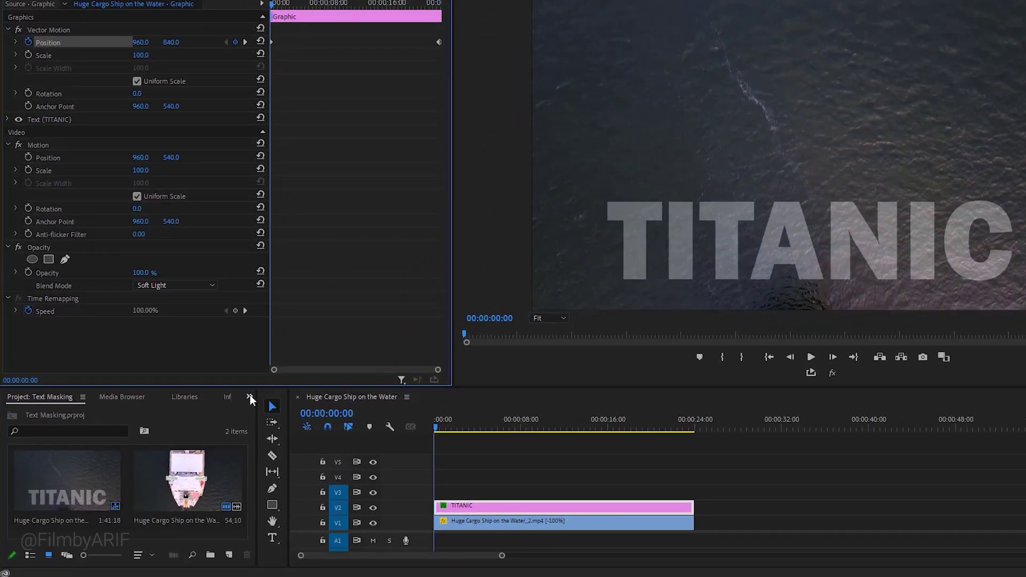
# Search the Effects panel for 'tur' and apply Turbulent Displace to the TITANIC clip.
pyautogui.click(250, 398)
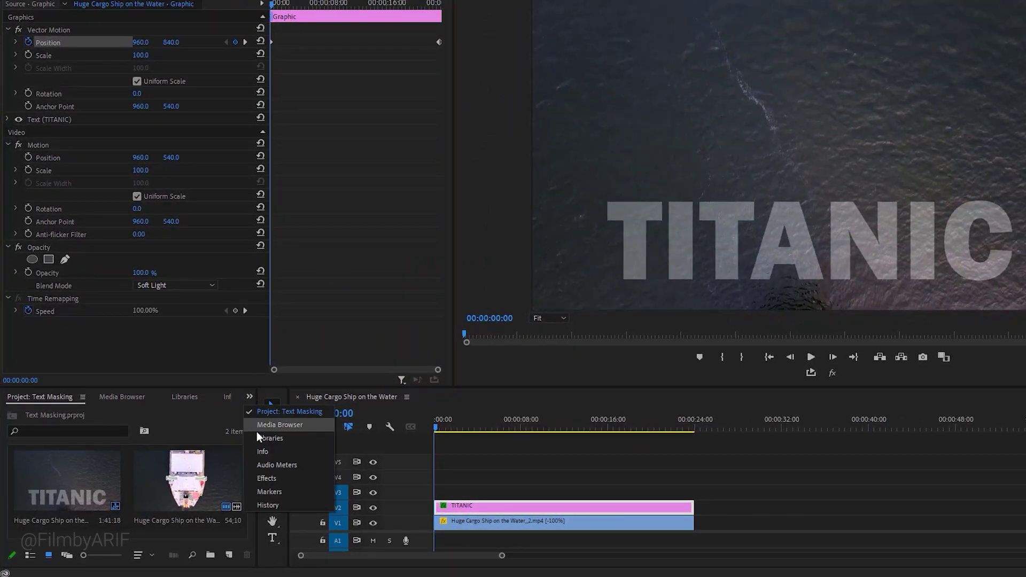
pyautogui.click(272, 479)
pyautogui.click(69, 413)
pyautogui.write('tur')
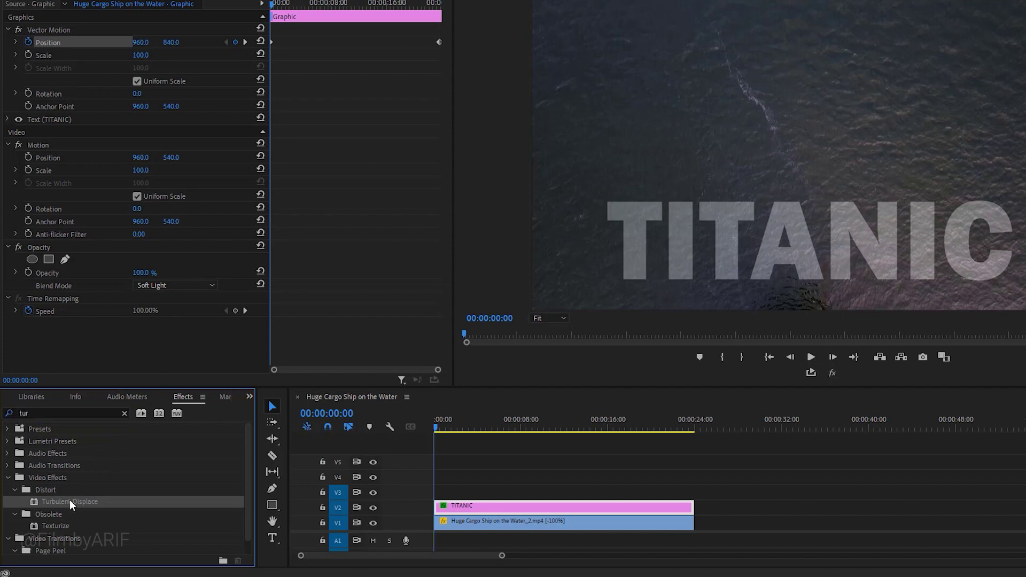
pyautogui.moveTo(70, 502); pyautogui.dragTo(466, 508)
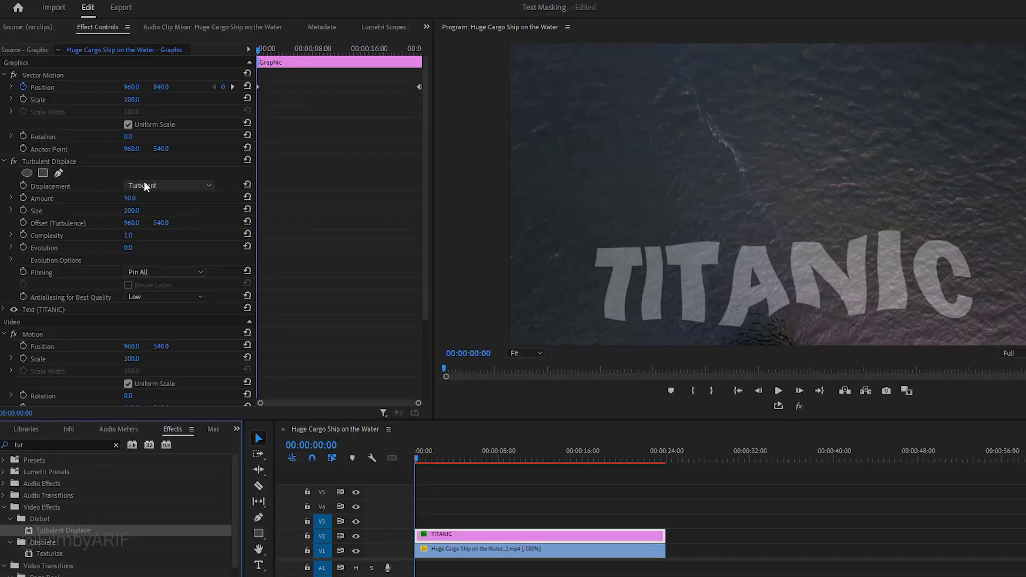
# Set the displacement type to Twist Smoother and the Amount to 10.
pyautogui.click(190, 185)
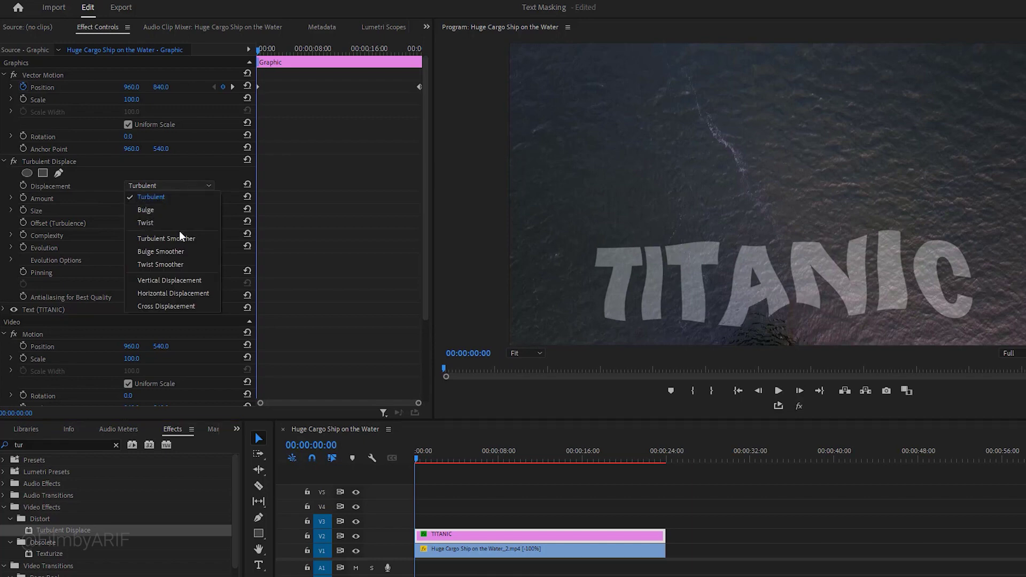
pyautogui.click(160, 264)
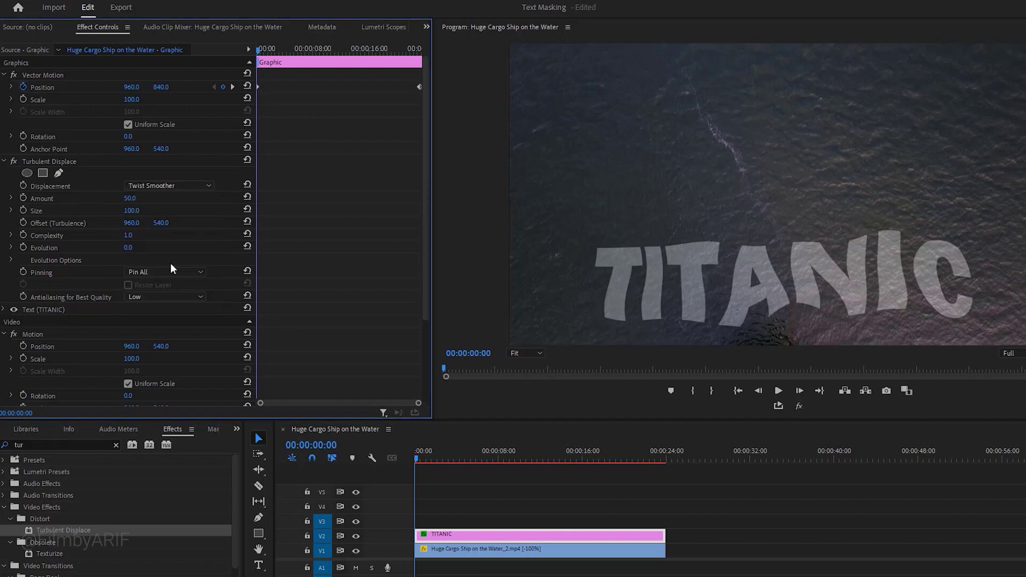
pyautogui.click(132, 198)
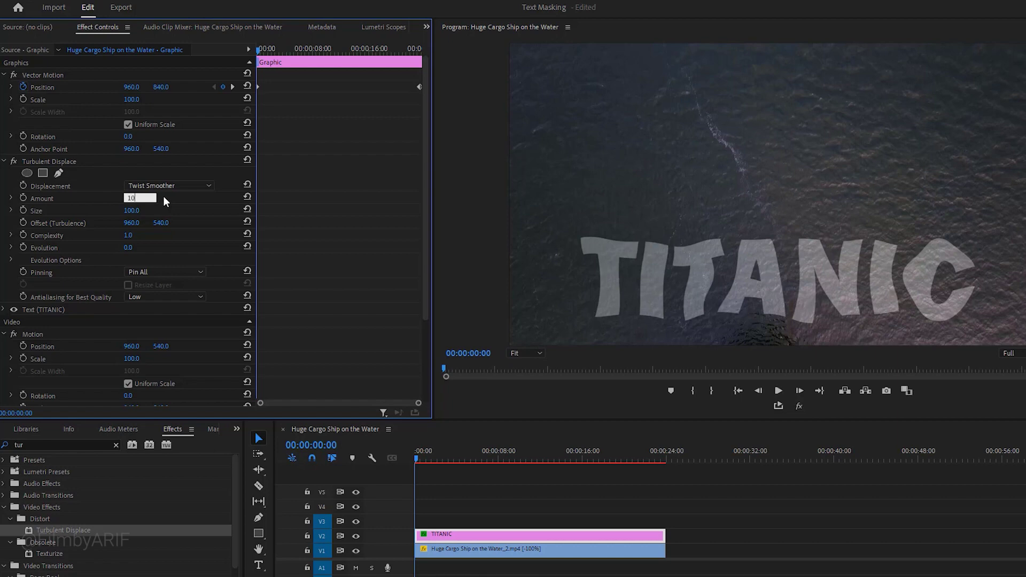
pyautogui.write('10')
pyautogui.press('Return')
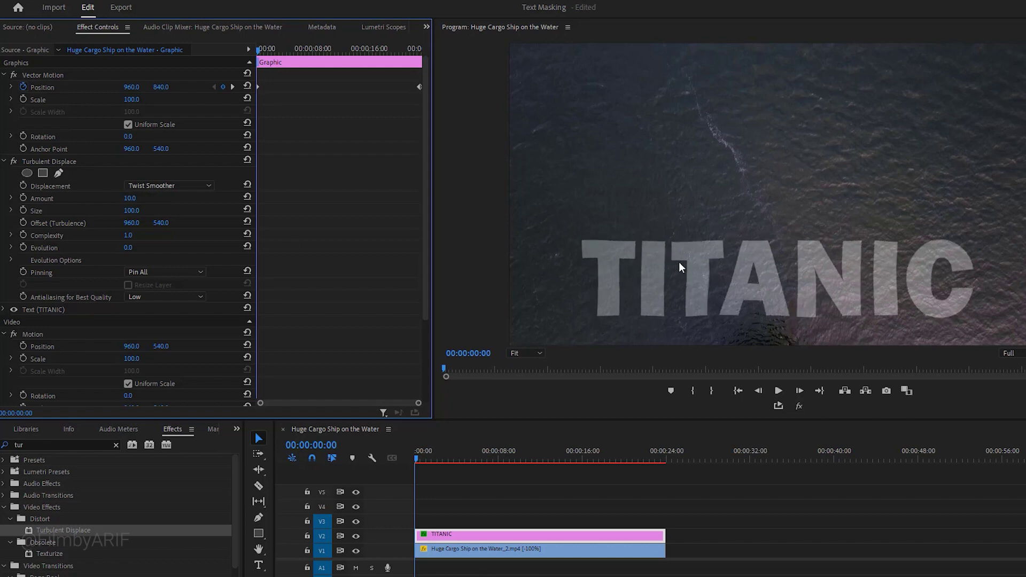
# Keyframe the turbulence Offset from the clip start to Y 2000 at the last keyframe, then play it back.
pyautogui.click(23, 223)
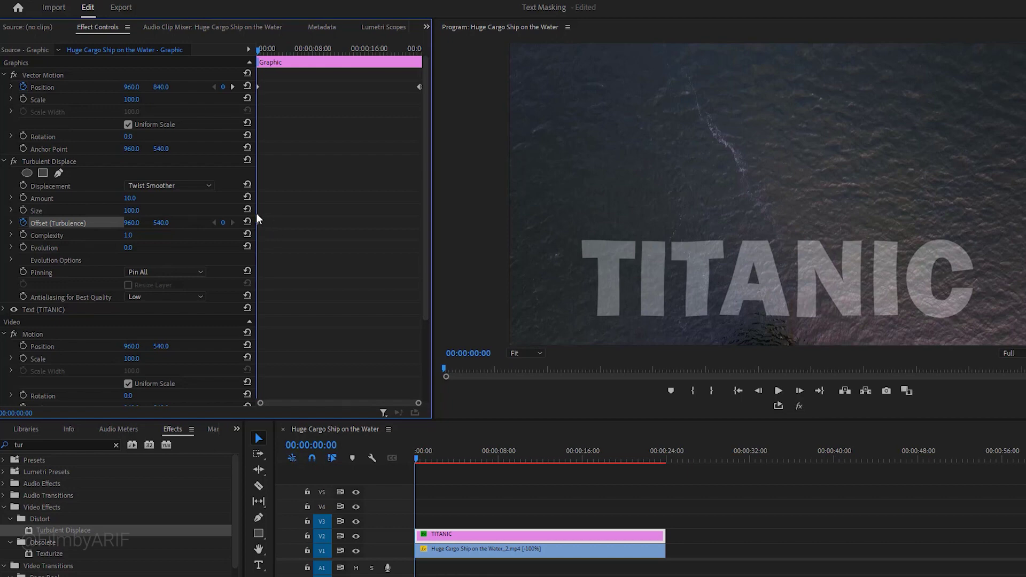
pyautogui.click(234, 86)
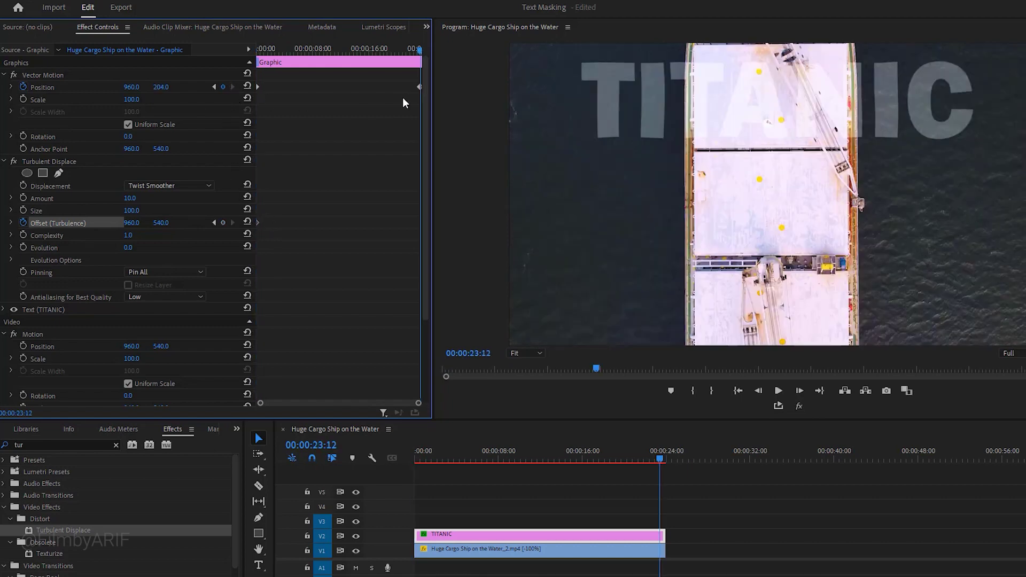
pyautogui.click(223, 223)
pyautogui.click(160, 223)
pyautogui.press('Return')
pyautogui.moveTo(420, 49); pyautogui.dragTo(251, 70)
pyautogui.press('space')
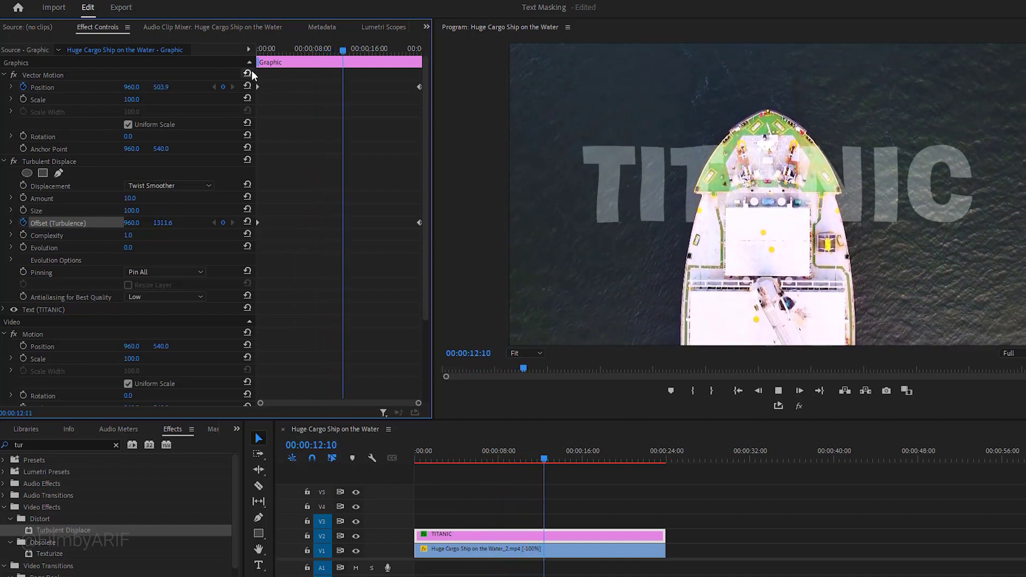
# Alt-duplicate the V1 ship clip onto V3 above the title and lower its opacity to 81%.
pyautogui.click(384, 49)
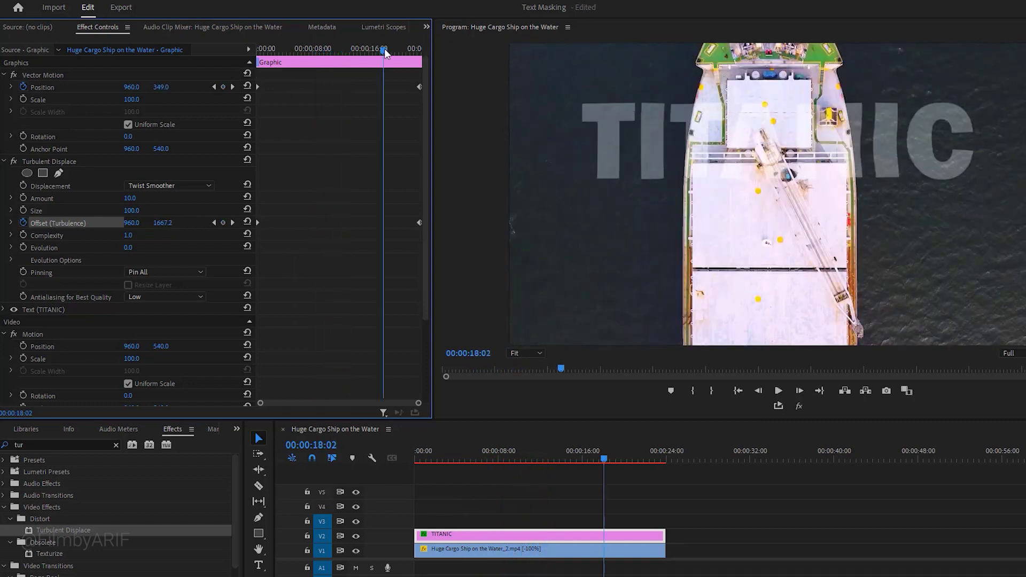
pyautogui.click(480, 547)
pyautogui.moveTo(479, 547); pyautogui.dragTo(481, 525)
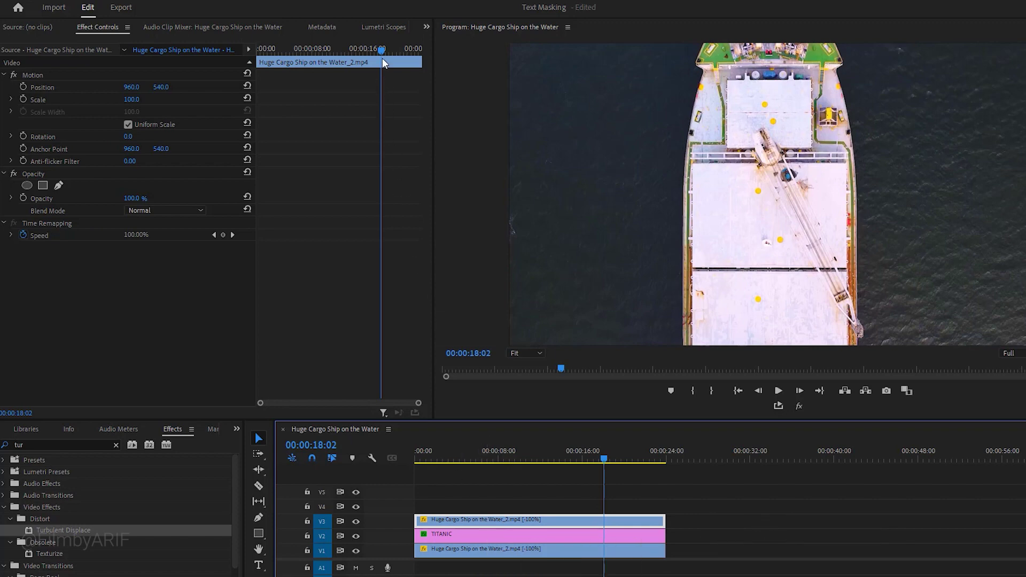
pyautogui.moveTo(383, 51); pyautogui.dragTo(336, 51)
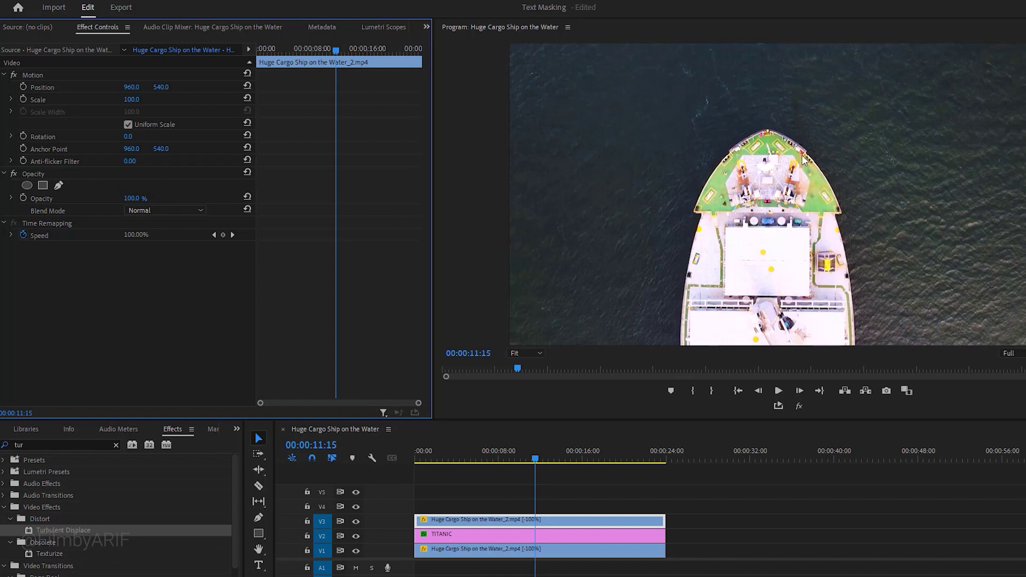
pyautogui.moveTo(131, 198); pyautogui.dragTo(123, 199)
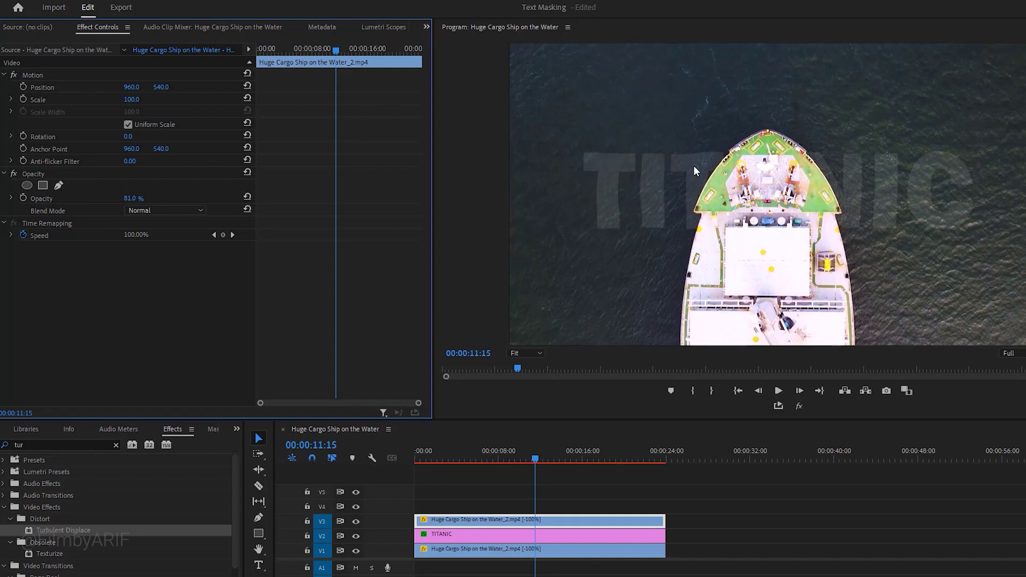
pyautogui.moveTo(537, 457); pyautogui.dragTo(453, 458)
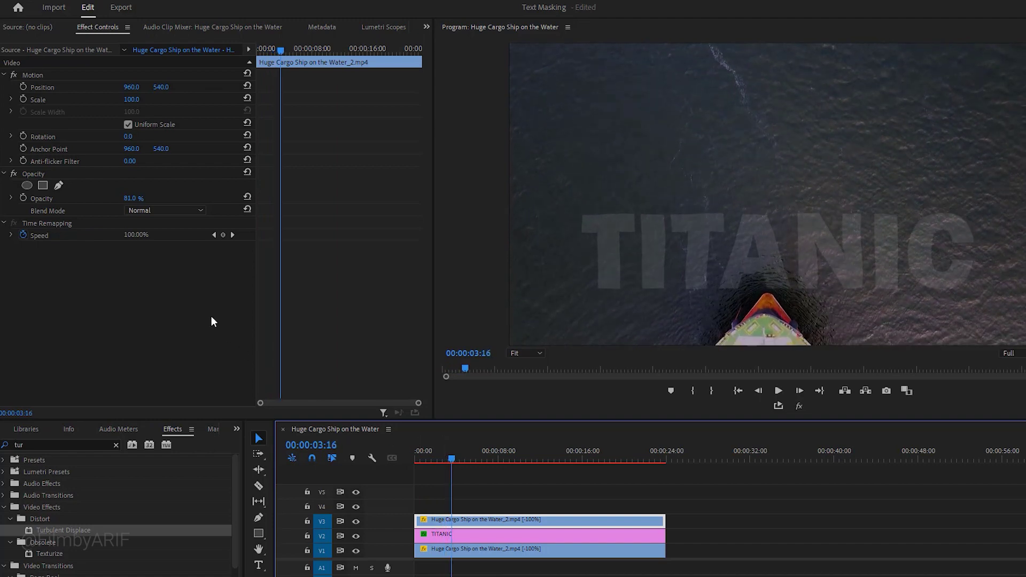
# Trace a closed pen mask around the ship's bow on the top ship copy.
pyautogui.click(59, 185)
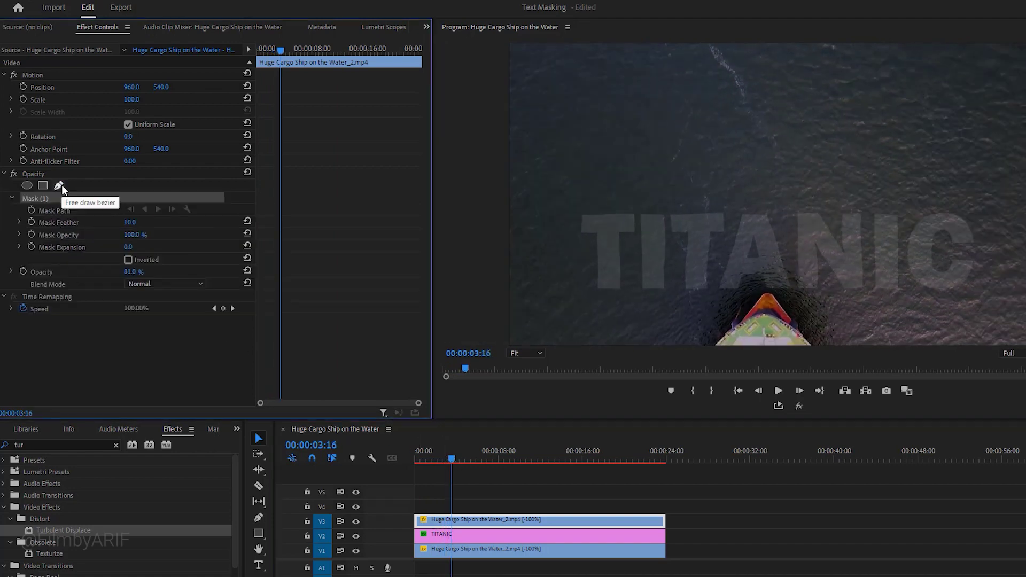
pyautogui.click(717, 343)
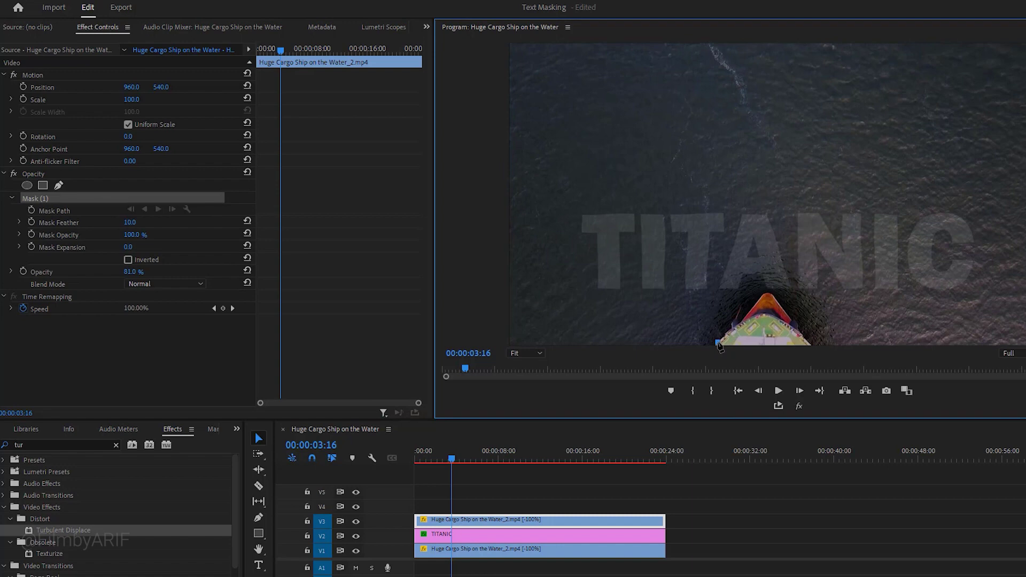
pyautogui.click(738, 324)
pyautogui.click(763, 295)
pyautogui.click(791, 320)
pyautogui.click(807, 337)
pyautogui.click(718, 343)
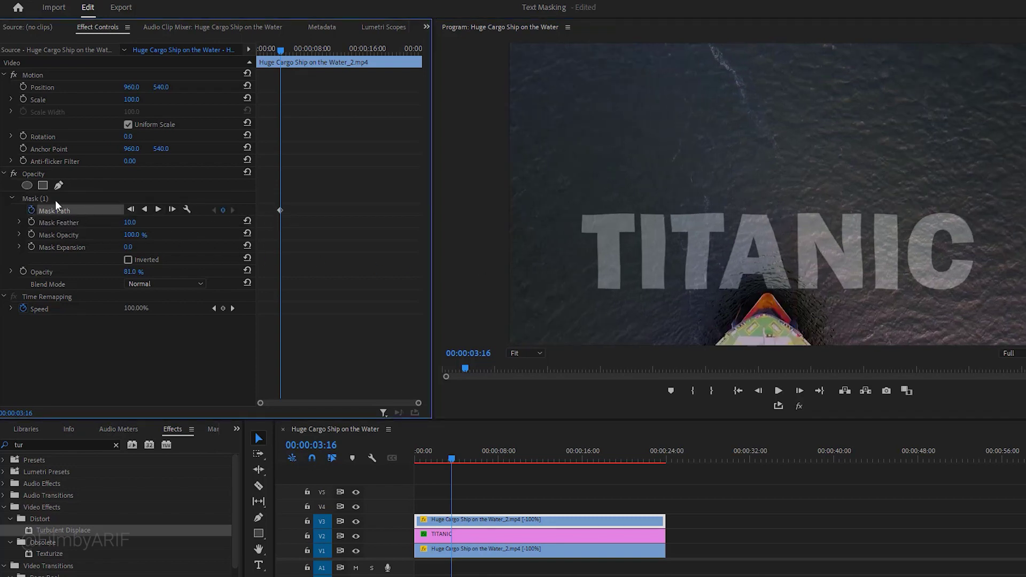
# Turn on Mask Path keyframing and nudge the mask onto the bow a few frames later.
pyautogui.click(42, 199)
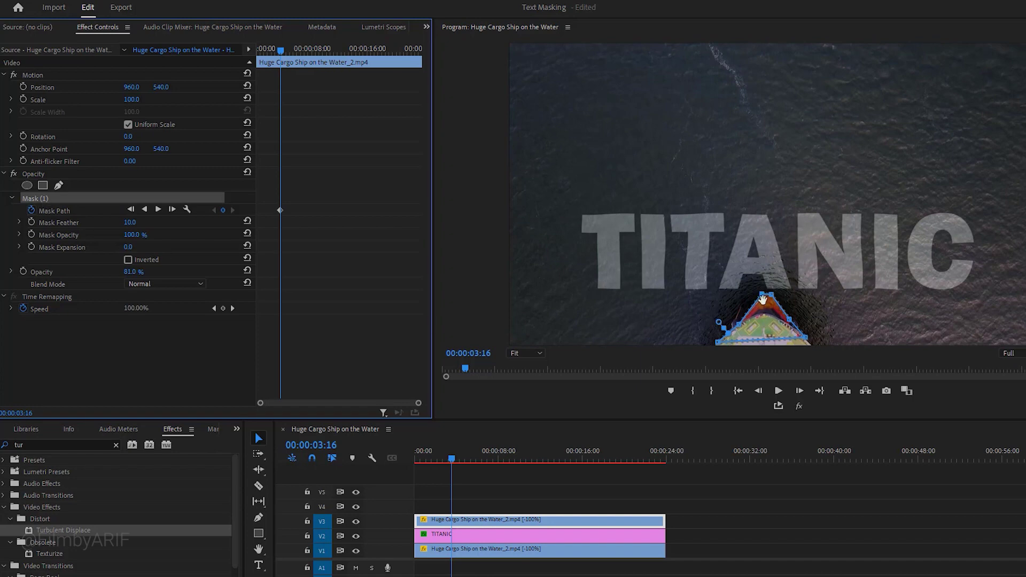
pyautogui.click(452, 463)
pyautogui.moveTo(452, 463); pyautogui.dragTo(455, 463)
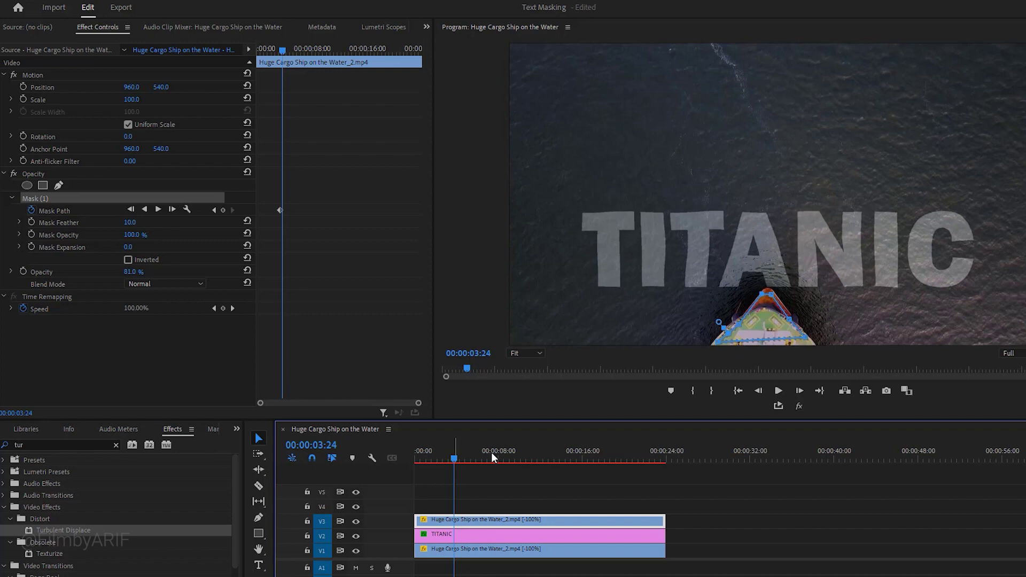
pyautogui.moveTo(747, 331); pyautogui.dragTo(759, 321)
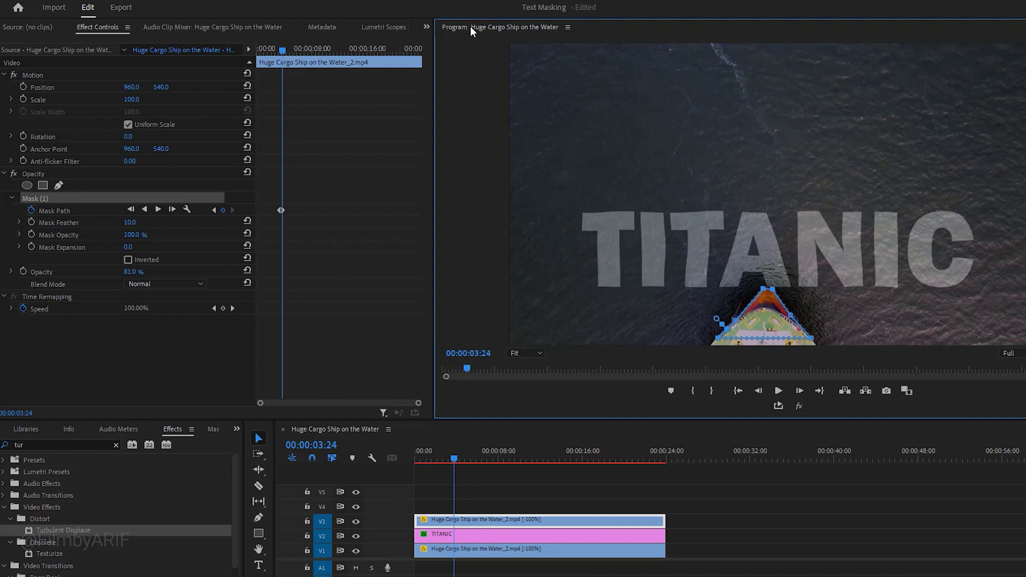
# Maximize the monitor at 100% zoom, step ahead, then move and reshape the mask to follow the hull.
pyautogui.press('`')
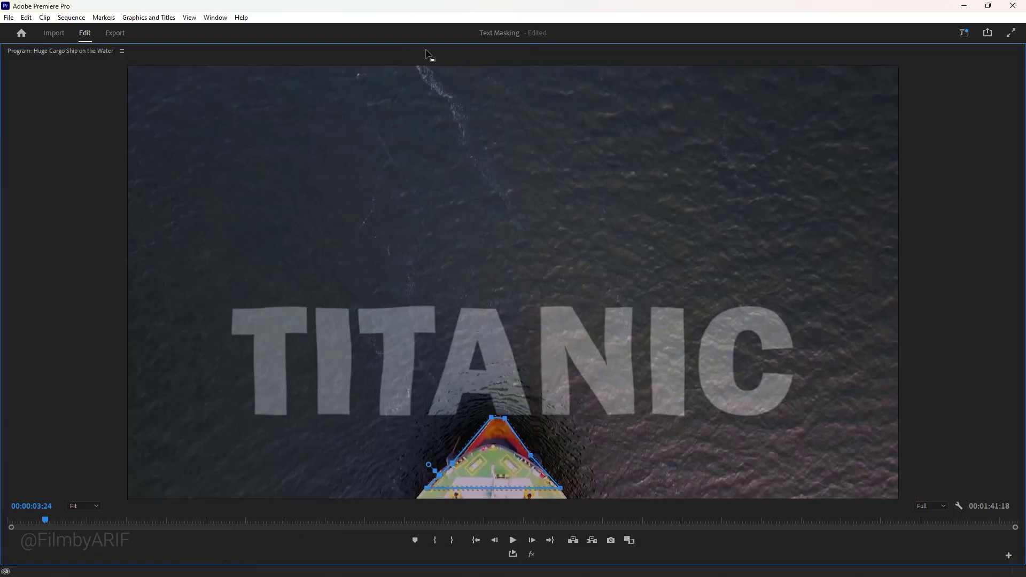
pyautogui.click(88, 503)
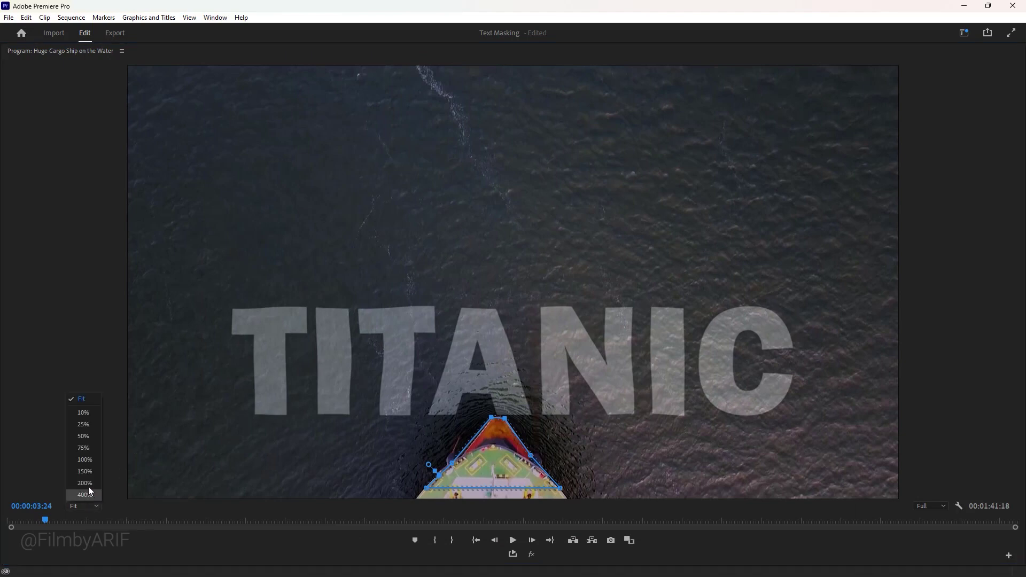
pyautogui.click(84, 459)
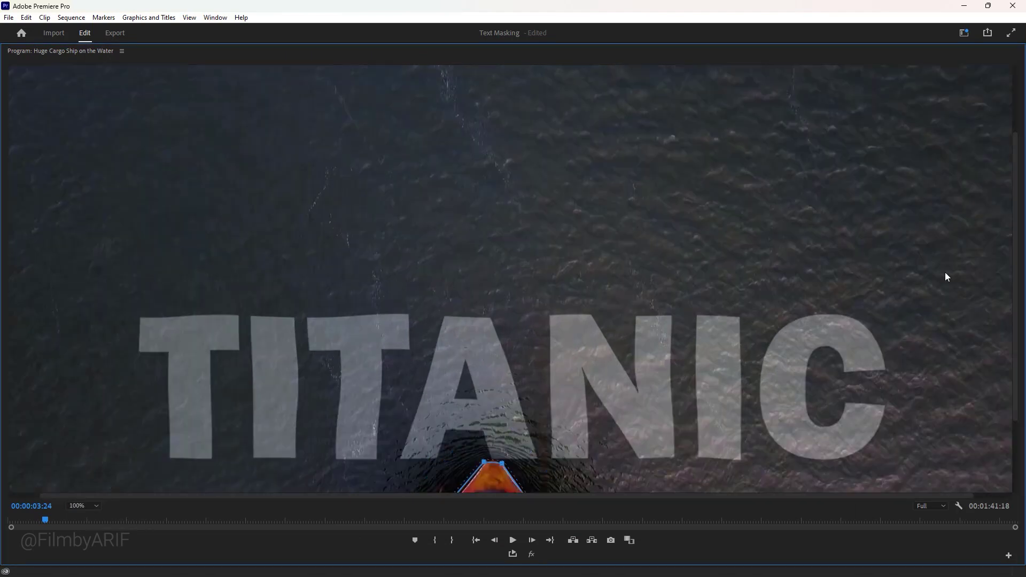
pyautogui.moveTo(1014, 160); pyautogui.dragTo(1014, 234)
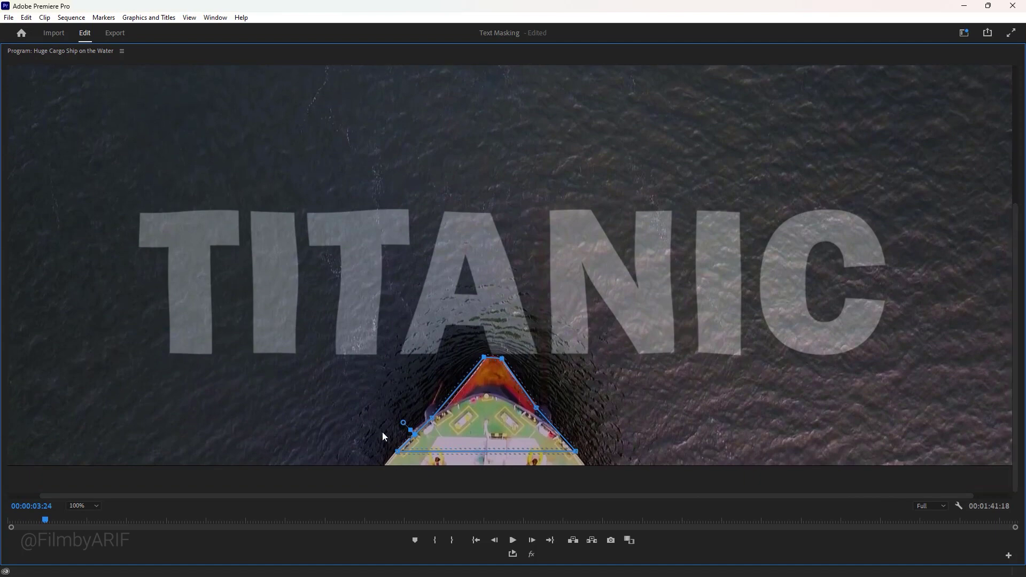
pyautogui.moveTo(47, 519); pyautogui.dragTo(50, 518)
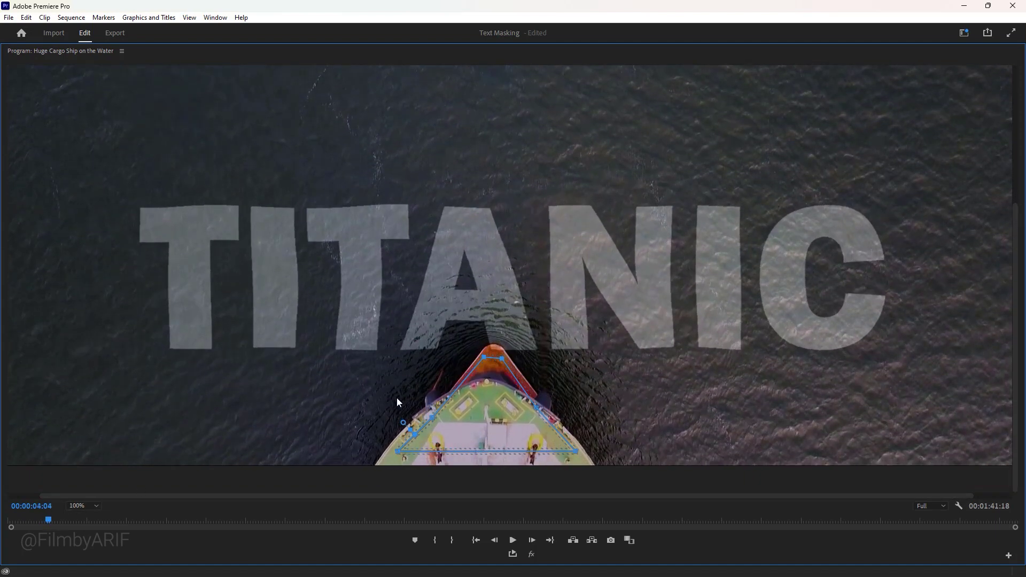
pyautogui.moveTo(491, 384); pyautogui.dragTo(492, 372)
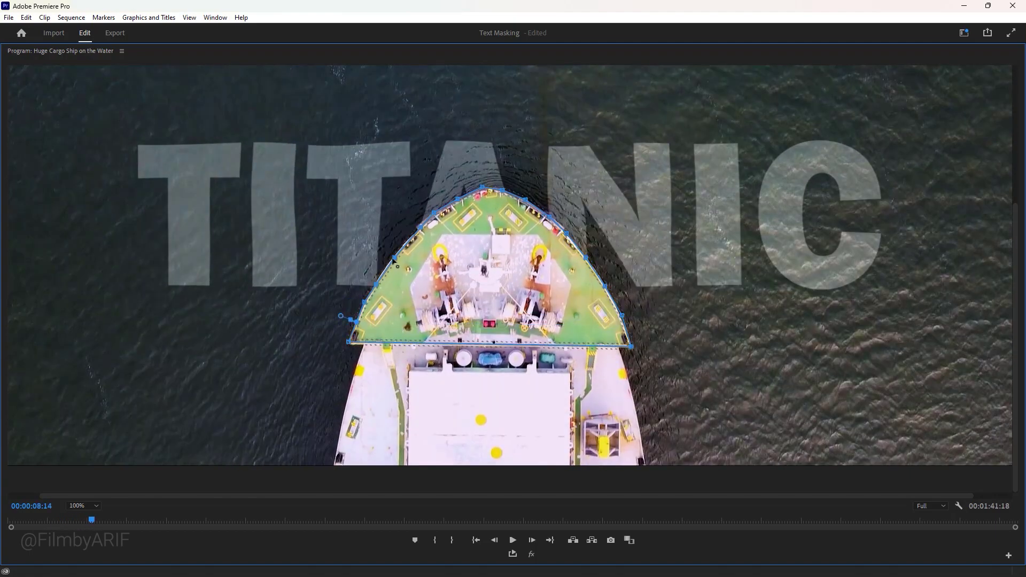
pyautogui.moveTo(636, 280); pyautogui.dragTo(645, 381)
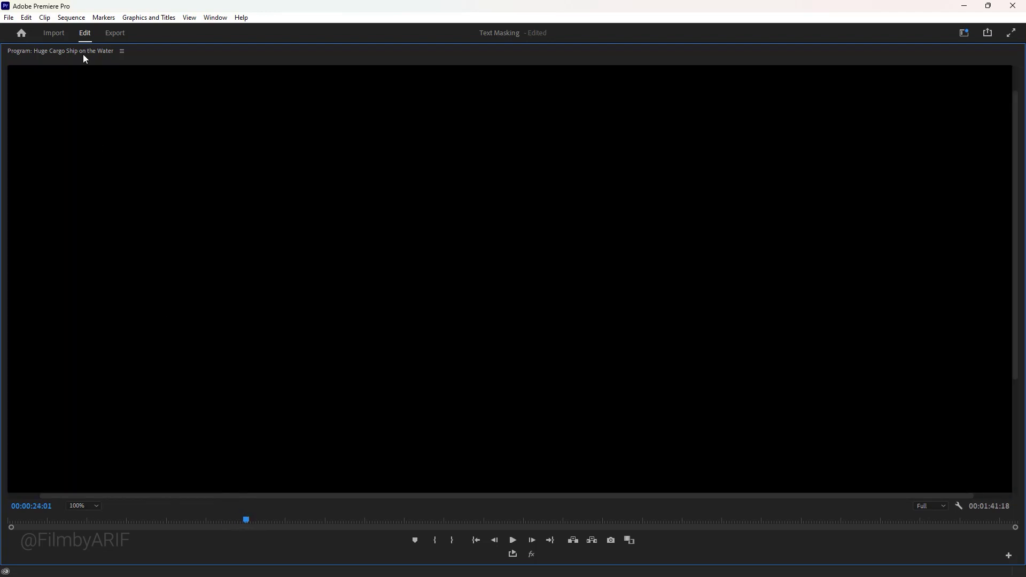
# Restore the panel layout at Fit zoom and set the V3 ship clip's opacity to 100% at 00:00:08:16.
pyautogui.doubleClick(81, 48)
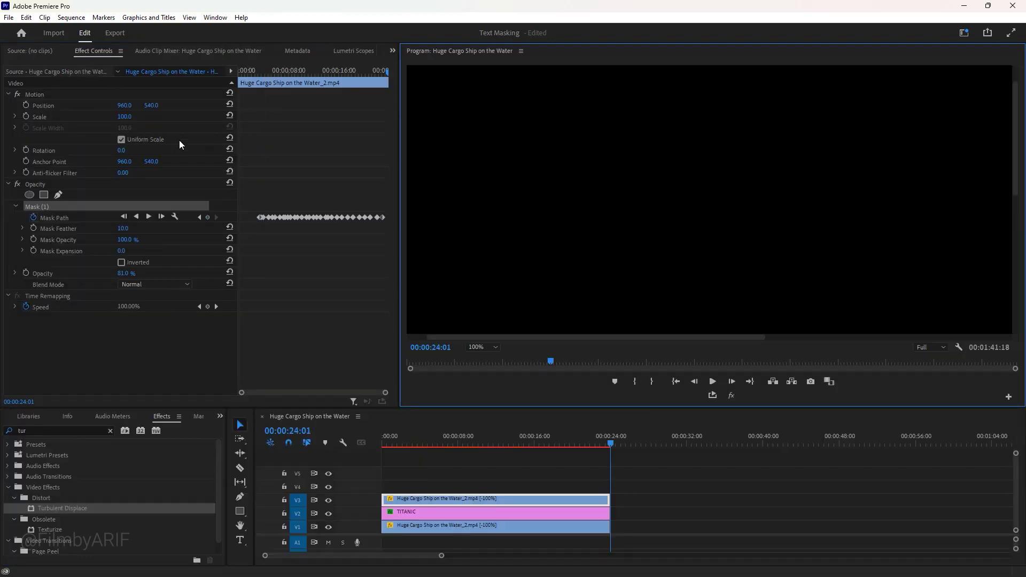
pyautogui.click(489, 348)
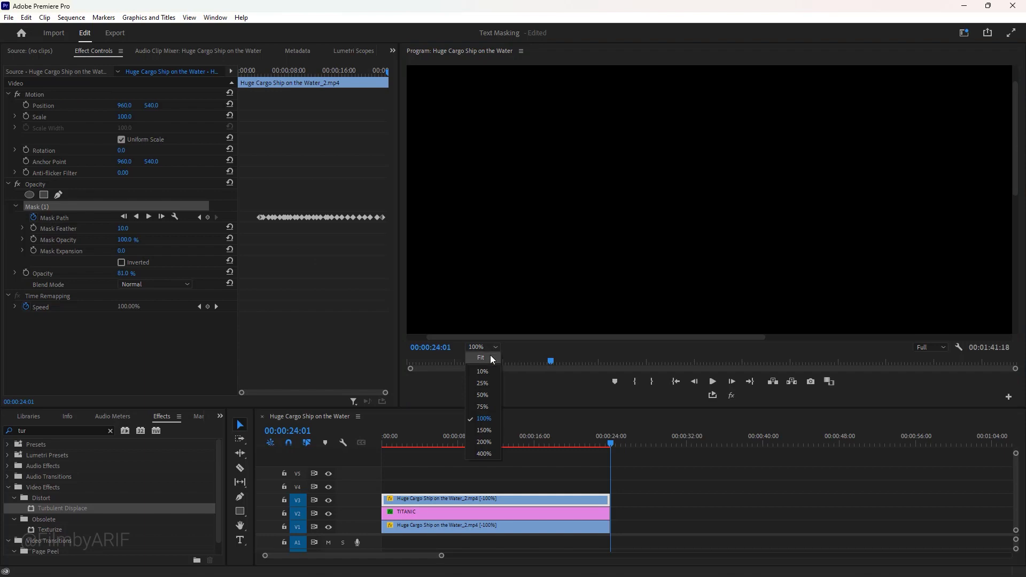
pyautogui.click(490, 354)
pyautogui.moveTo(610, 447); pyautogui.dragTo(461, 465)
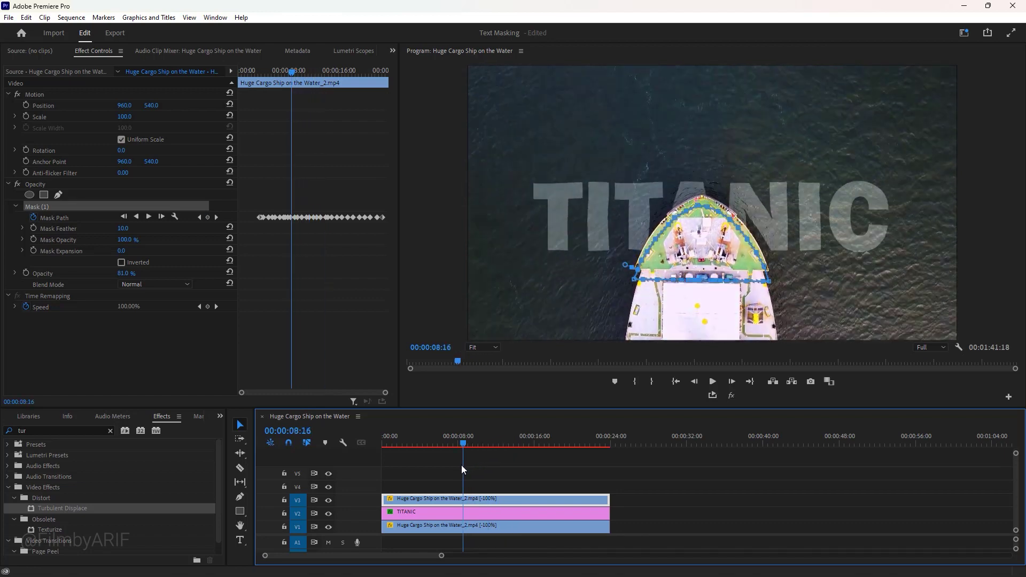
pyautogui.click(459, 490)
pyautogui.click(459, 498)
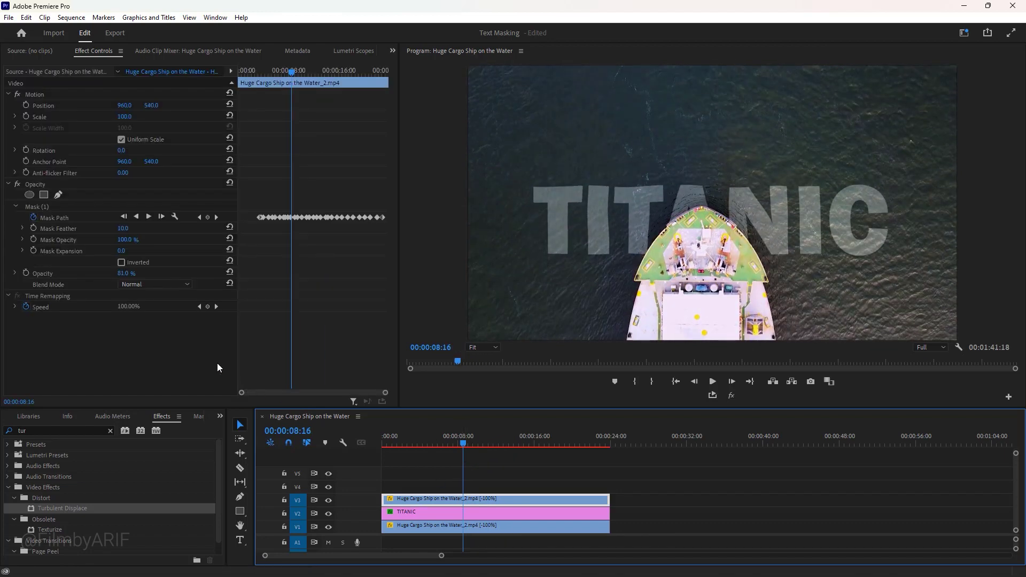
pyautogui.click(121, 274)
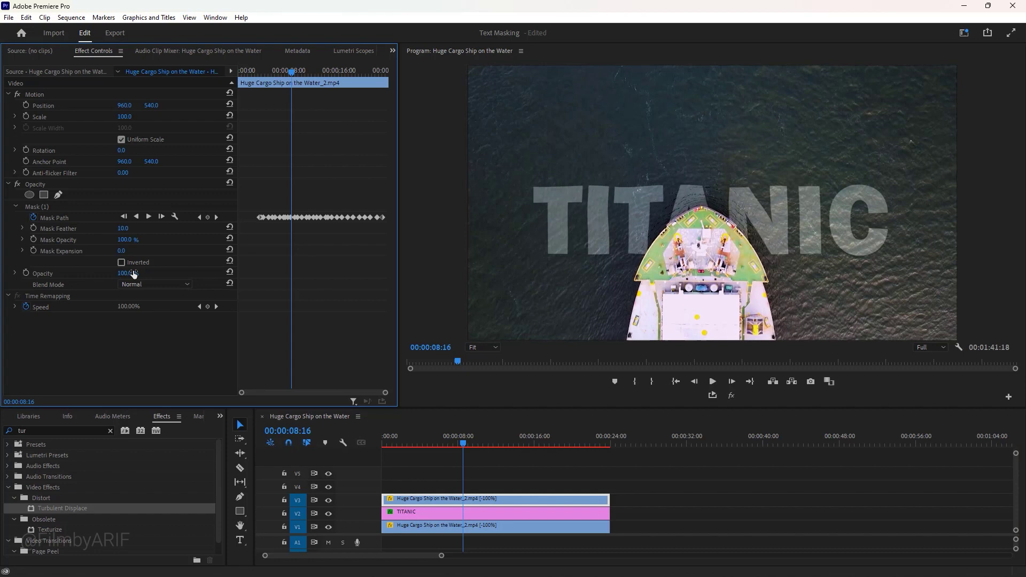
# Trim the V3 ship copy to begin about 2.5 seconds in, where the bow appears, then play it back from the start.
pyautogui.moveTo(412, 445); pyautogui.dragTo(380, 441)
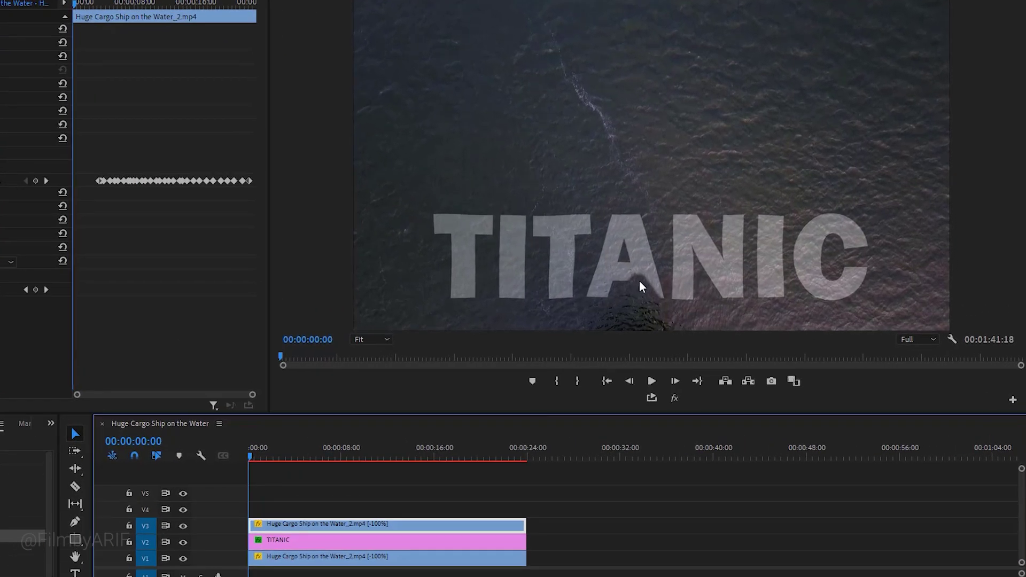
pyautogui.moveTo(260, 460); pyautogui.dragTo(287, 459)
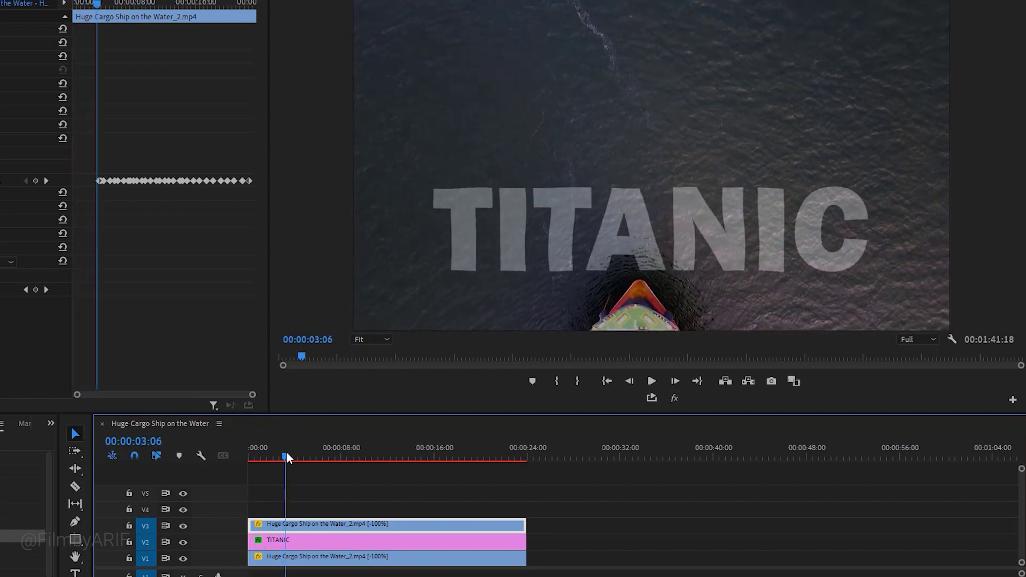
pyautogui.moveTo(254, 521); pyautogui.dragTo(283, 521)
pyautogui.moveTo(286, 457); pyautogui.dragTo(242, 451)
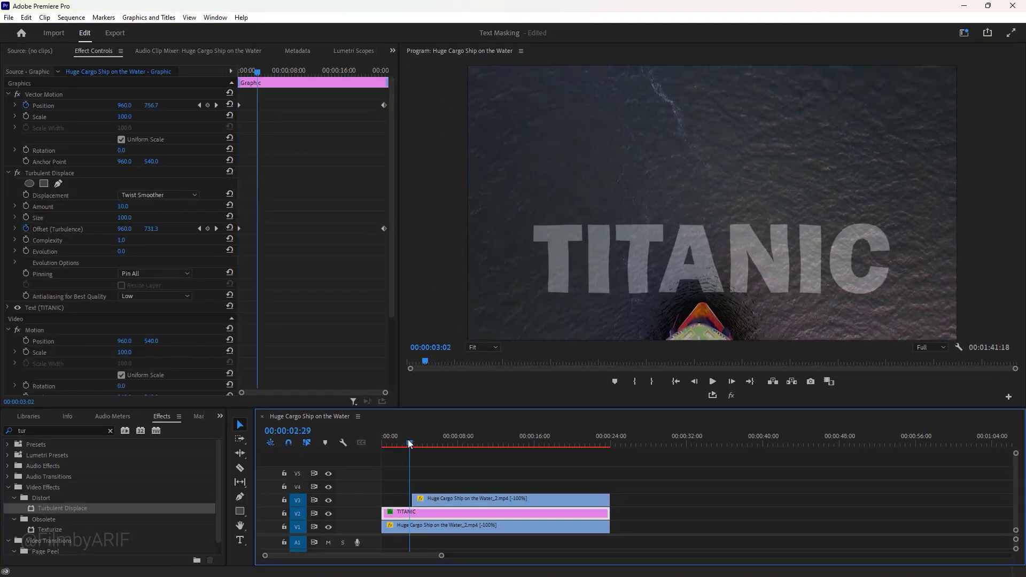
pyautogui.press('space')
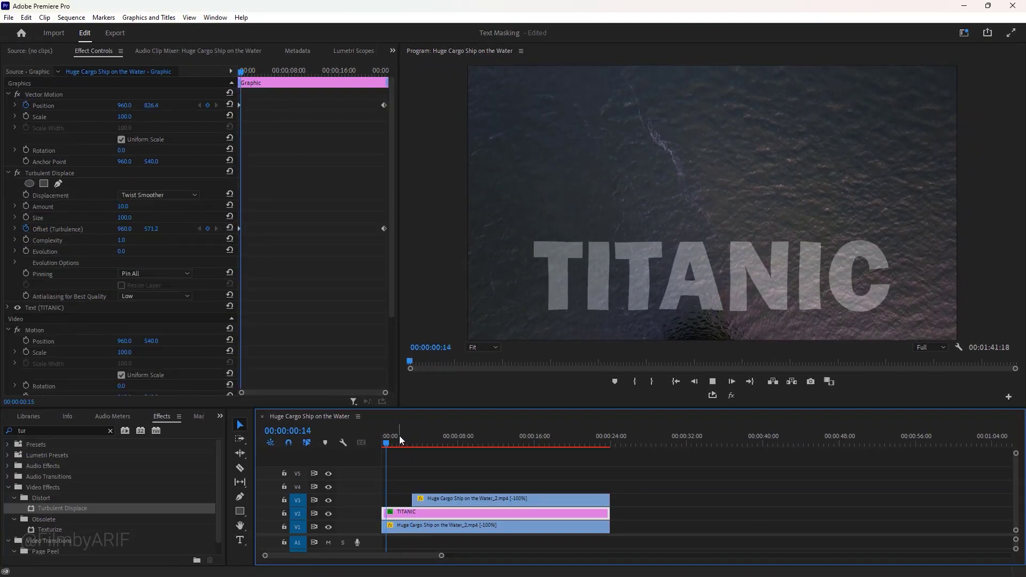
# Render the sequence's preview files with Sequence > Render In to Out.
pyautogui.click(71, 18)
pyautogui.click(98, 59)
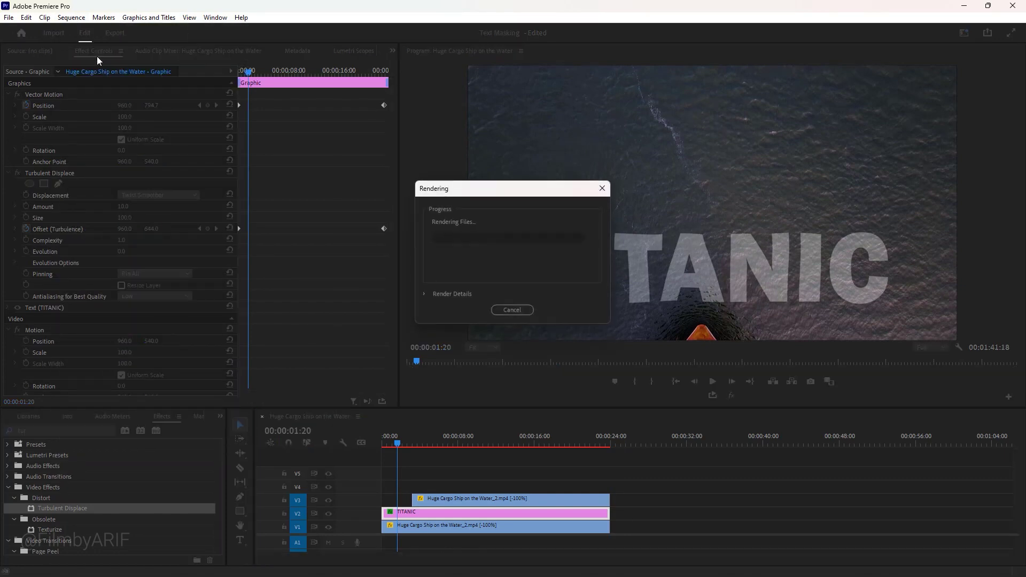